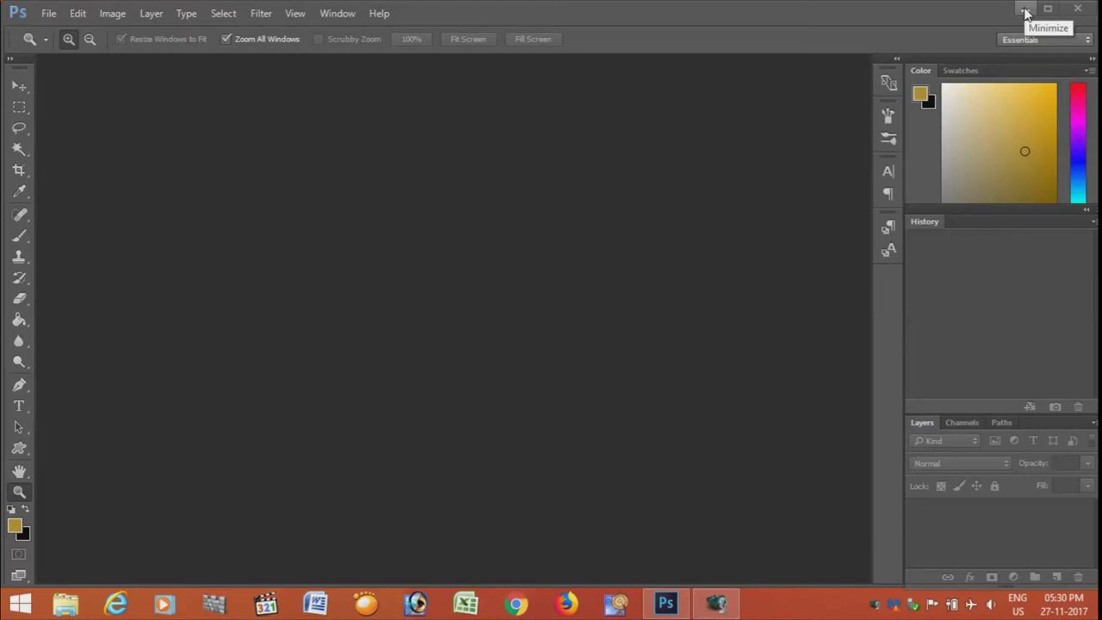
# Open pexels-photo-167669.jpeg from the desktop in Photoshop by dragging it onto the canvas
pyautogui.click(1025, 10)
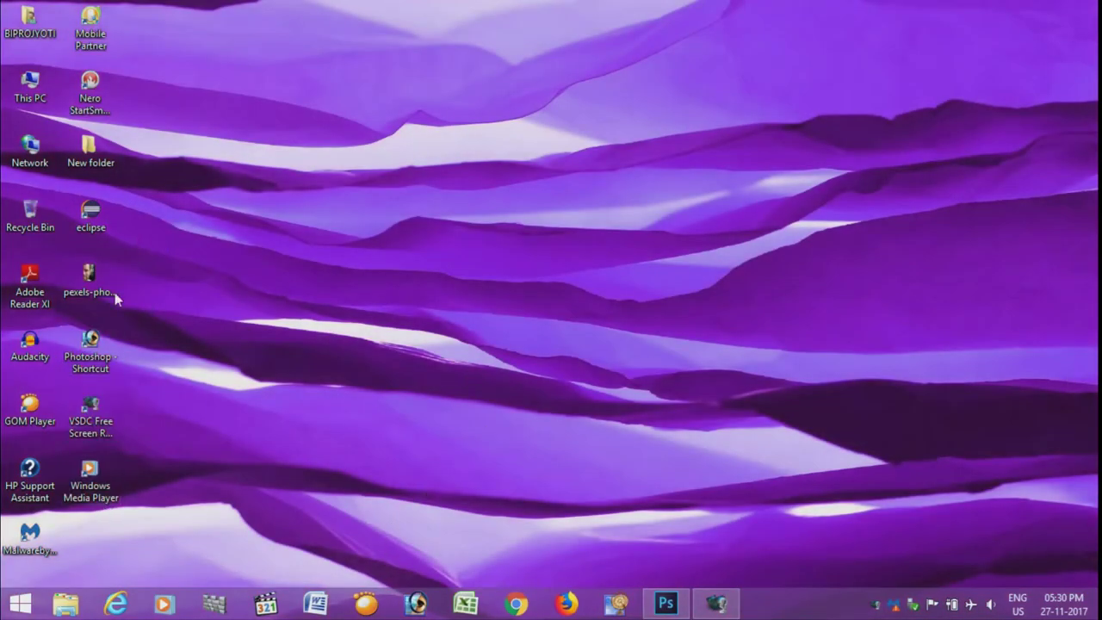
pyautogui.click(86, 274)
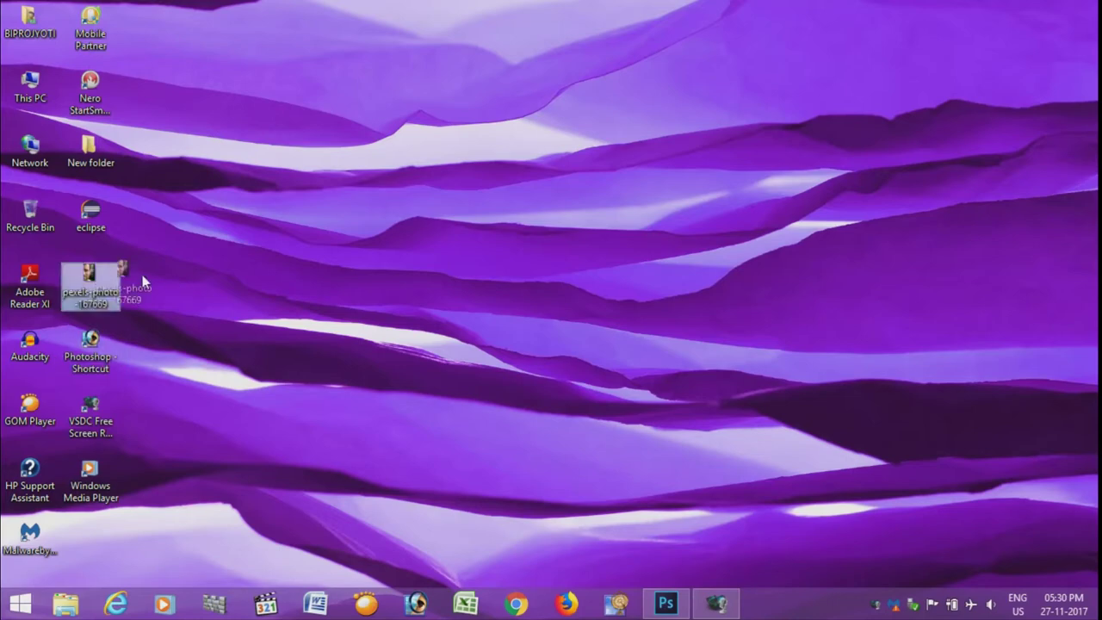
pyautogui.moveTo(525, 338); pyautogui.dragTo(461, 278)
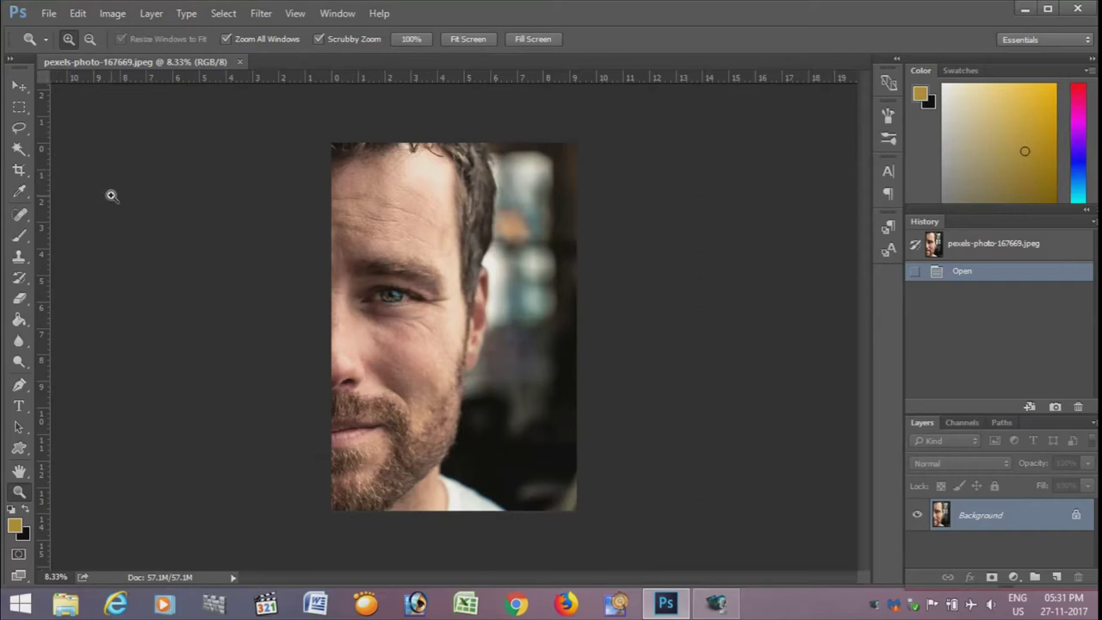
# Zoom to 25% around the man's eye and cheek, then activate the Spot Healing Brush
pyautogui.click(19, 217)
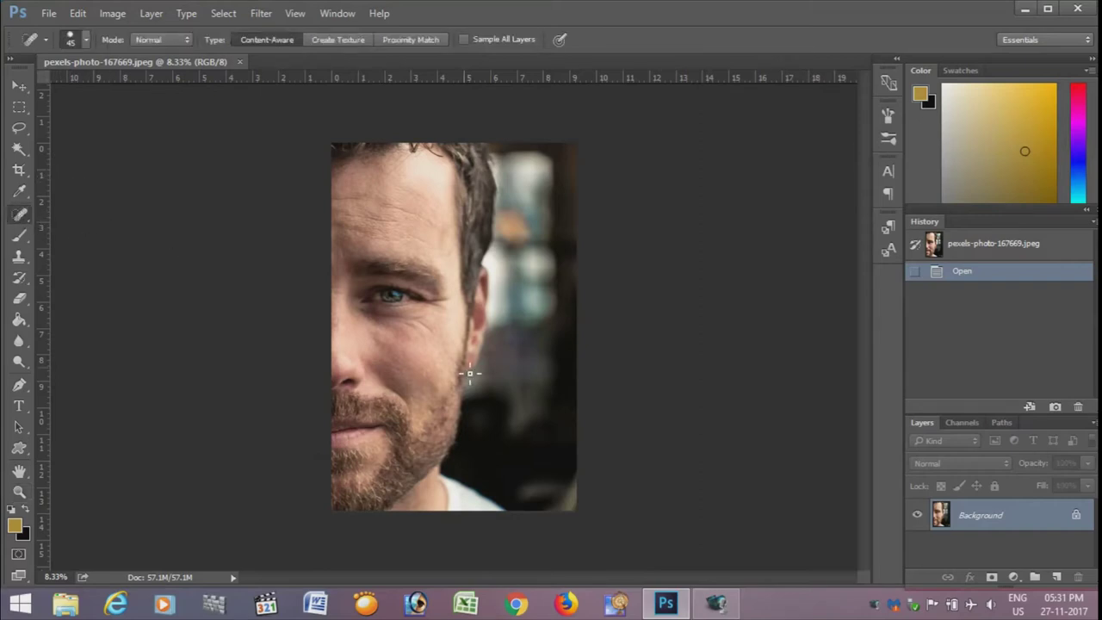
pyautogui.click(25, 493)
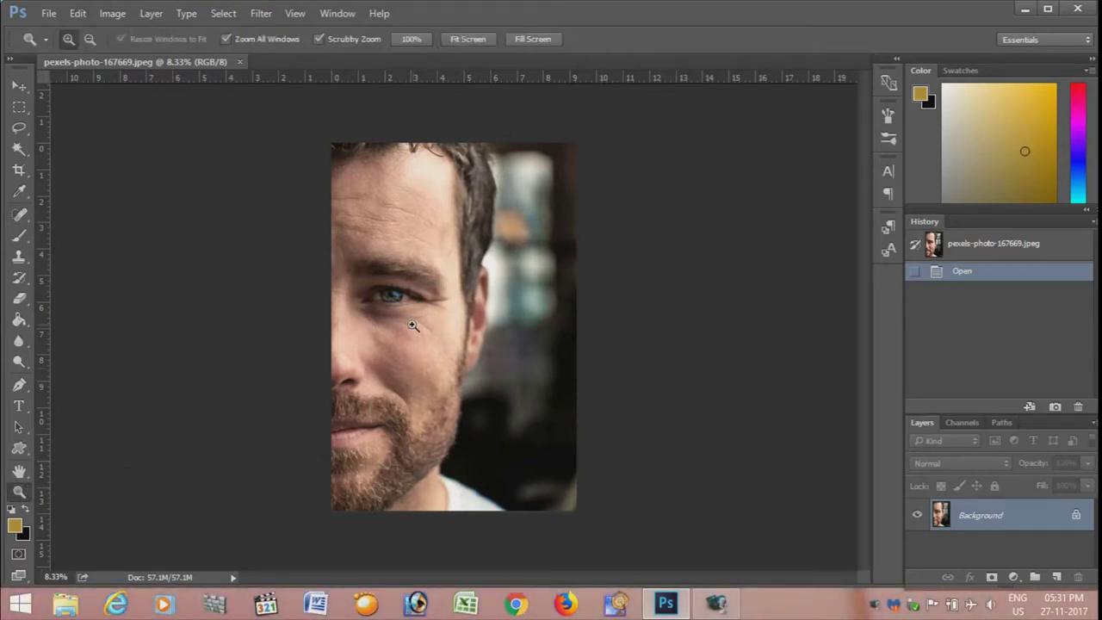
pyautogui.moveTo(441, 330); pyautogui.dragTo(484, 339)
pyautogui.click(483, 339)
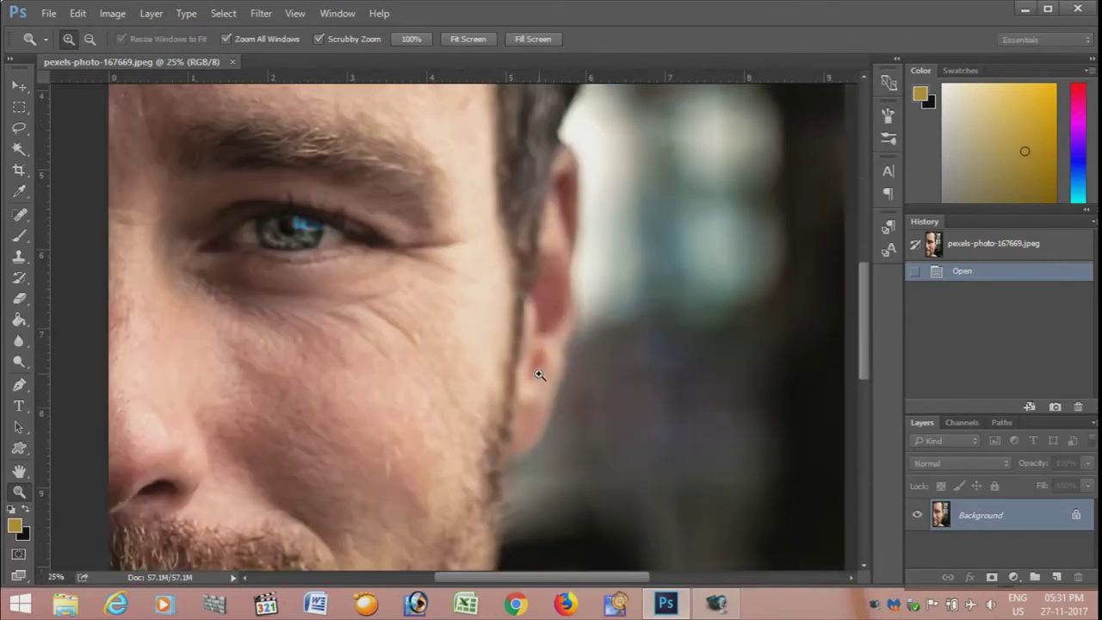
pyautogui.click(24, 215)
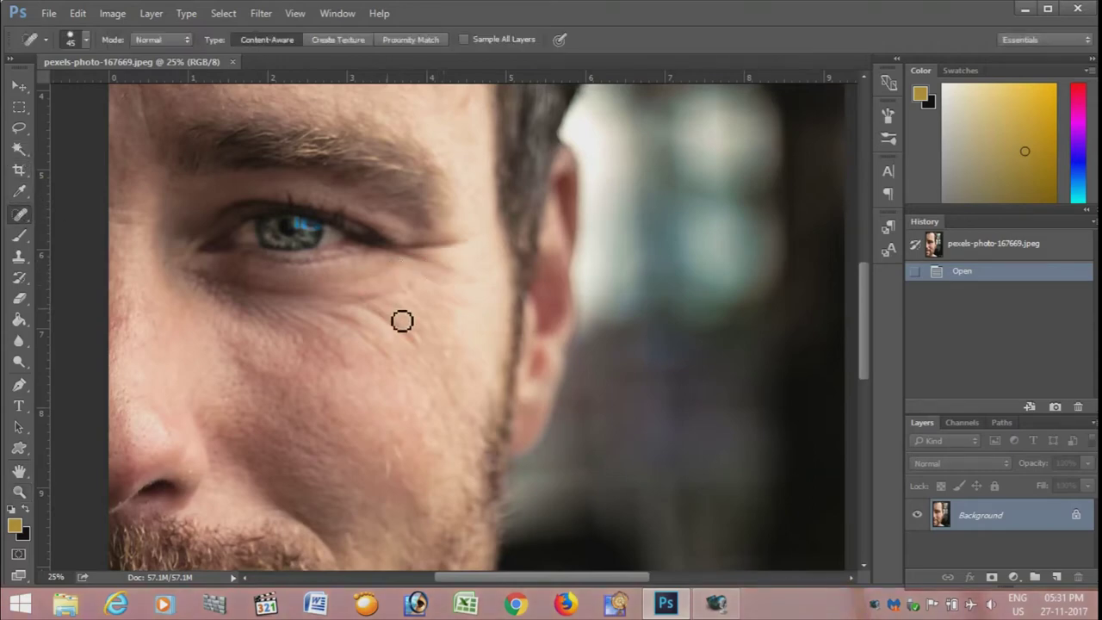
# Unlock the Background as Layer 0 and heal a cheek wrinkle with a 149 px brush
pyautogui.click(1077, 515)
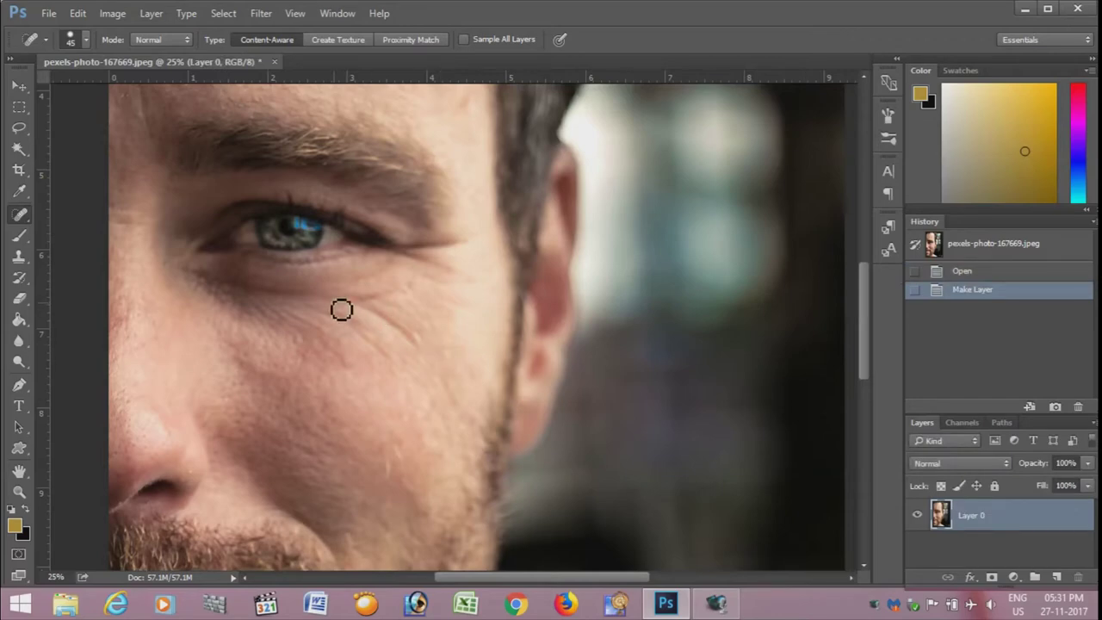
pyautogui.click(77, 39)
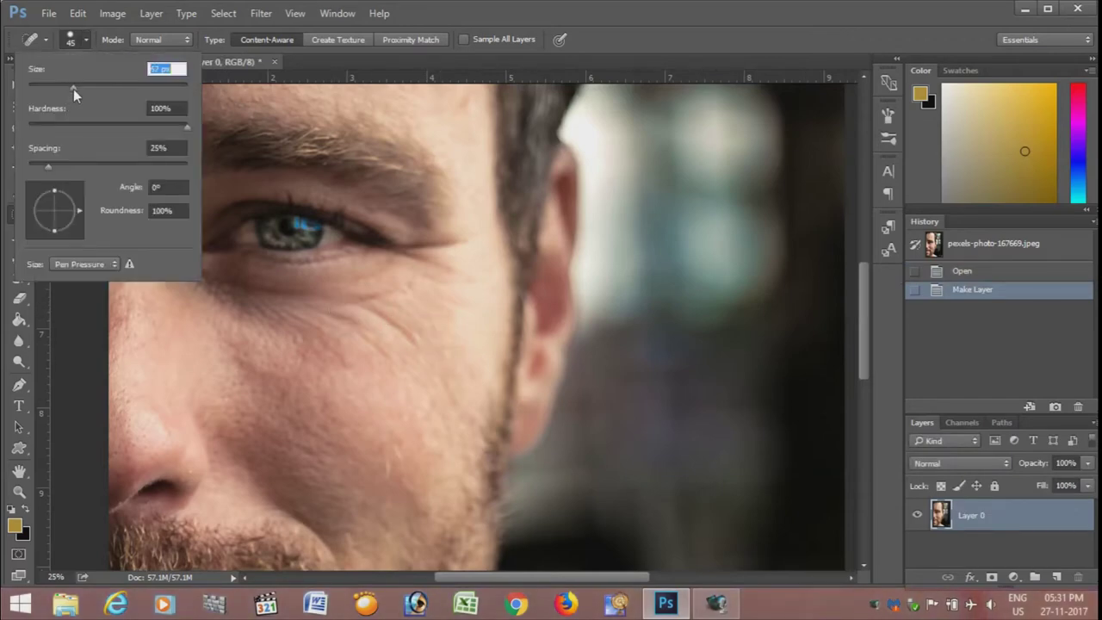
pyautogui.moveTo(75, 89); pyautogui.dragTo(128, 87)
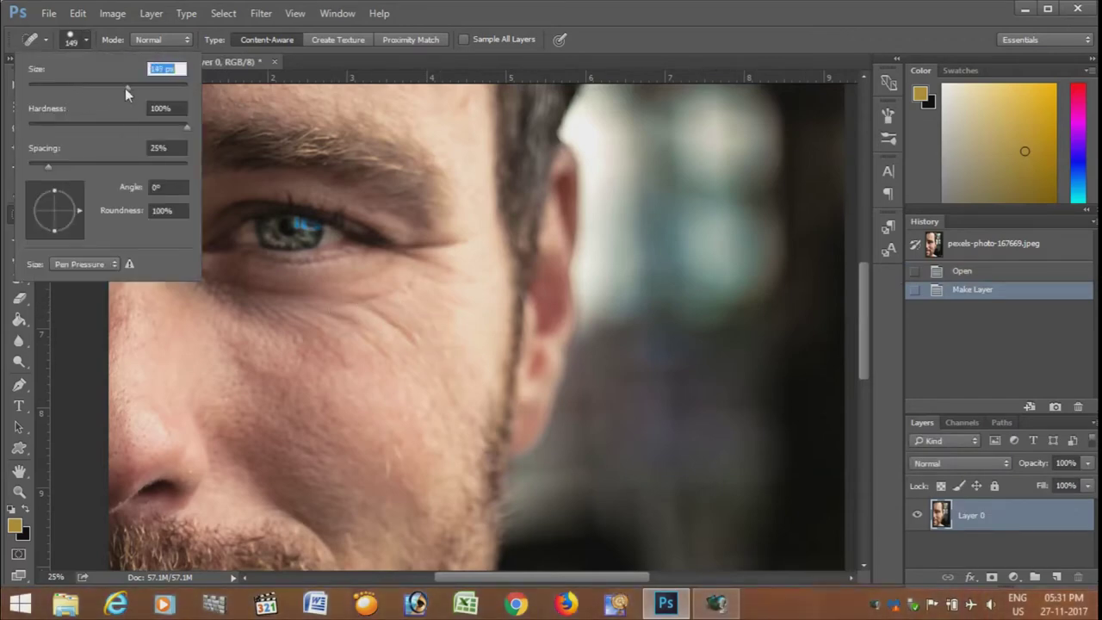
pyautogui.click(352, 307)
pyautogui.moveTo(346, 298); pyautogui.dragTo(423, 333)
# Duplicate Layer 0 to create Layer 0 copy
pyautogui.click(1056, 576)
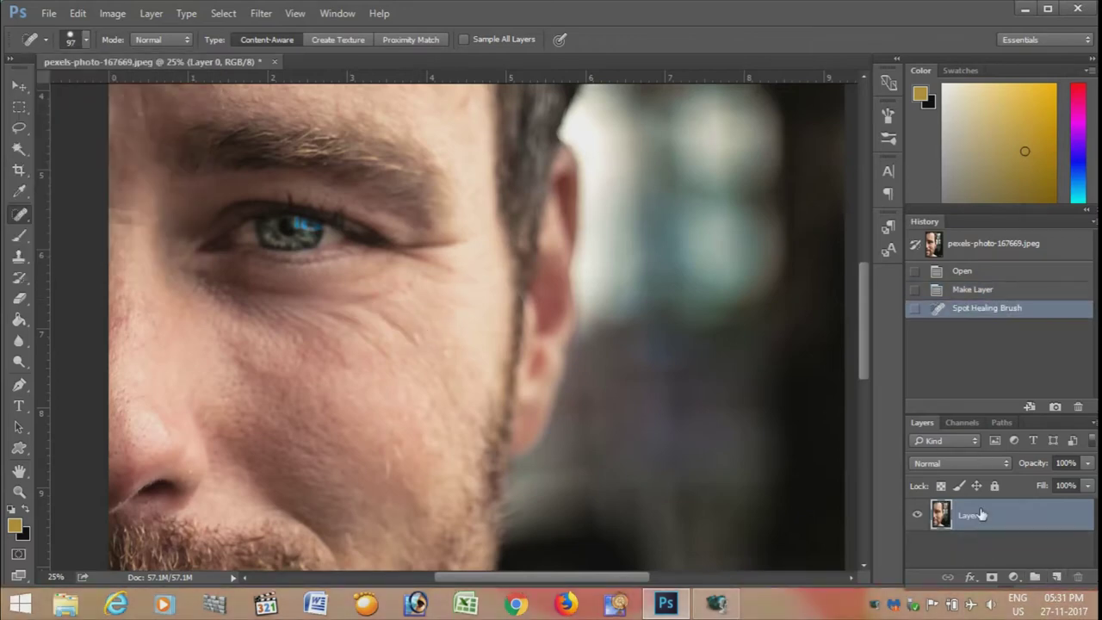
pyautogui.rightClick(980, 514)
pyautogui.click(954, 71)
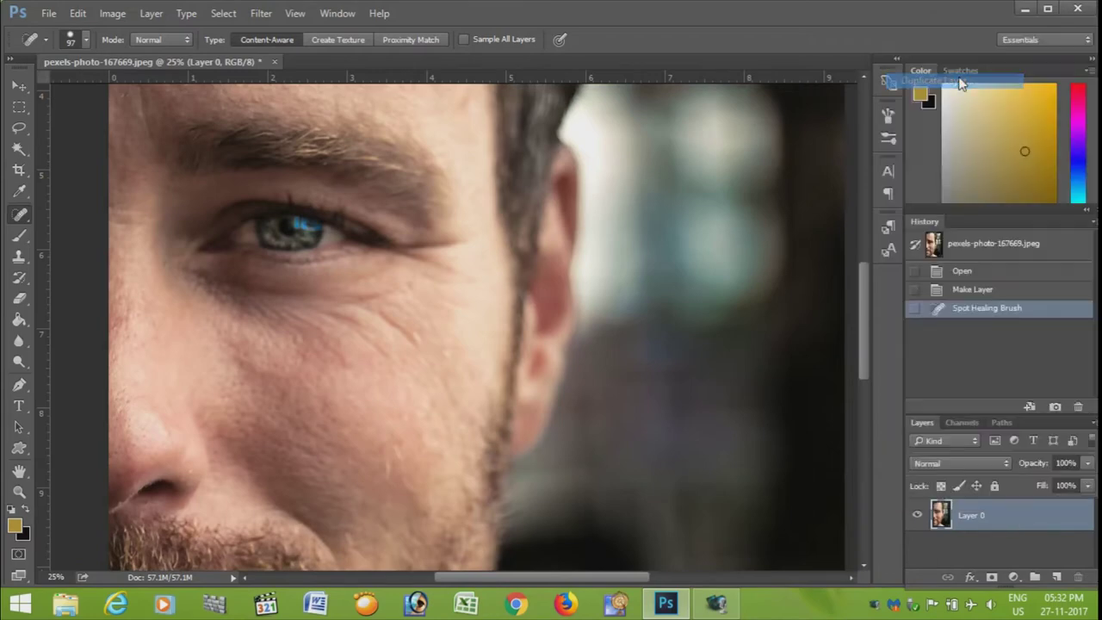
pyautogui.click(538, 204)
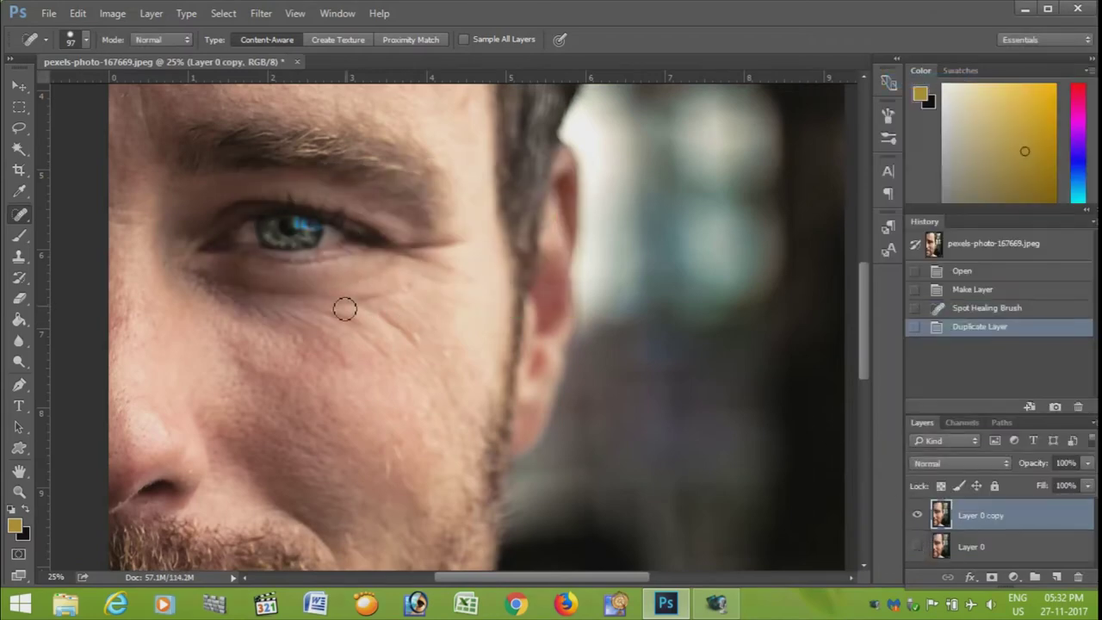
# Heal the wrinkle lines across the cheek, enlarging the brush partway
pyautogui.moveTo(344, 308)
pyautogui.mouseDown()
pyautogui.moveTo(380, 313)
pyautogui.moveTo(431, 355)
pyautogui.mouseUp()
pyautogui.moveTo(418, 288); pyautogui.dragTo(353, 319)
pyautogui.moveTo(315, 311); pyautogui.dragTo(361, 326)
pyautogui.moveTo(304, 311); pyautogui.dragTo(359, 330)
pyautogui.moveTo(340, 328); pyautogui.dragTo(392, 357)
pyautogui.moveTo(319, 308); pyautogui.dragTo(360, 340)
pyautogui.press(']')
pyautogui.press(']')
pyautogui.moveTo(274, 309); pyautogui.dragTo(337, 339)
# Heal the wrinkles at the eye corner and on the cheek below the eye
pyautogui.moveTo(422, 250); pyautogui.dragTo(465, 240)
pyautogui.press('[')
pyautogui.press('[')
pyautogui.press('[')
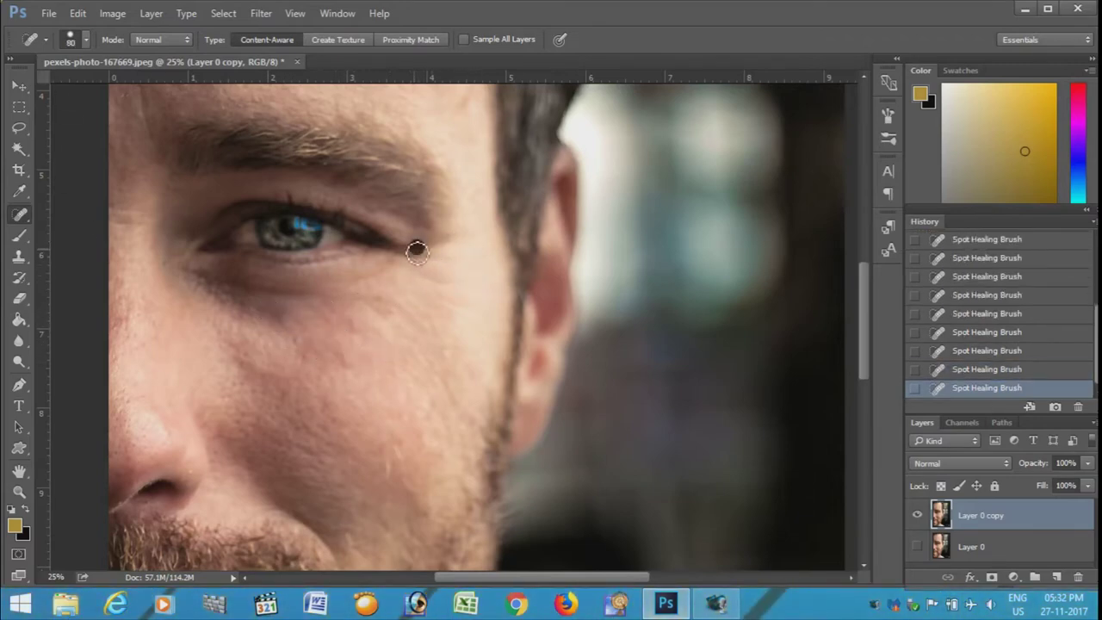
pyautogui.moveTo(432, 292); pyautogui.dragTo(439, 297)
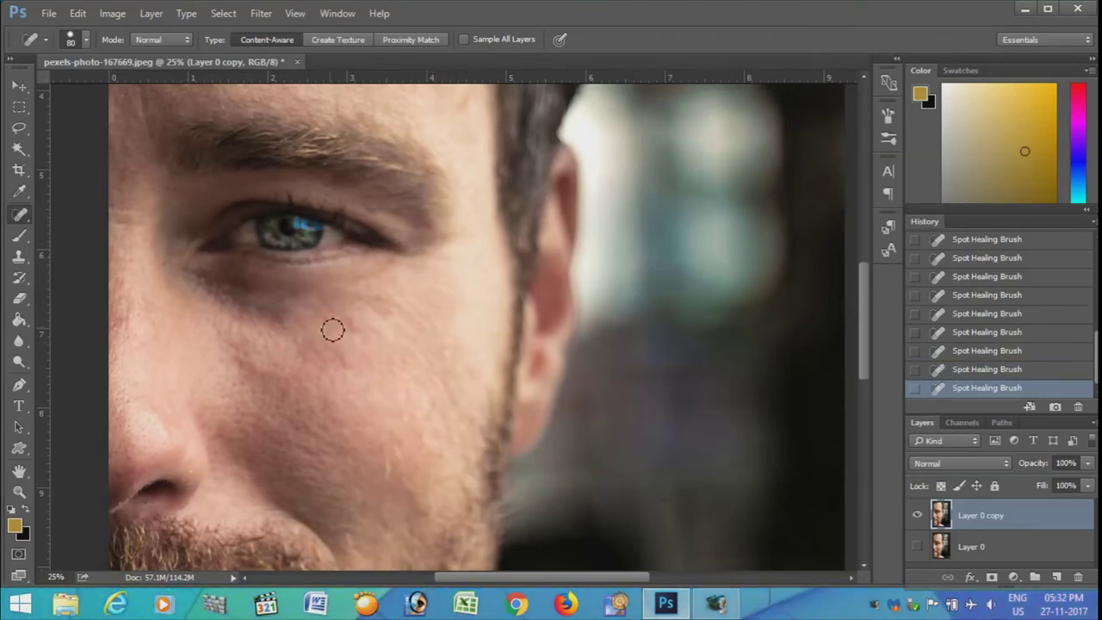
pyautogui.moveTo(349, 290)
pyautogui.mouseDown()
pyautogui.moveTo(407, 268)
pyautogui.moveTo(413, 343)
pyautogui.moveTo(434, 320)
pyautogui.moveTo(453, 281)
pyautogui.mouseUp()
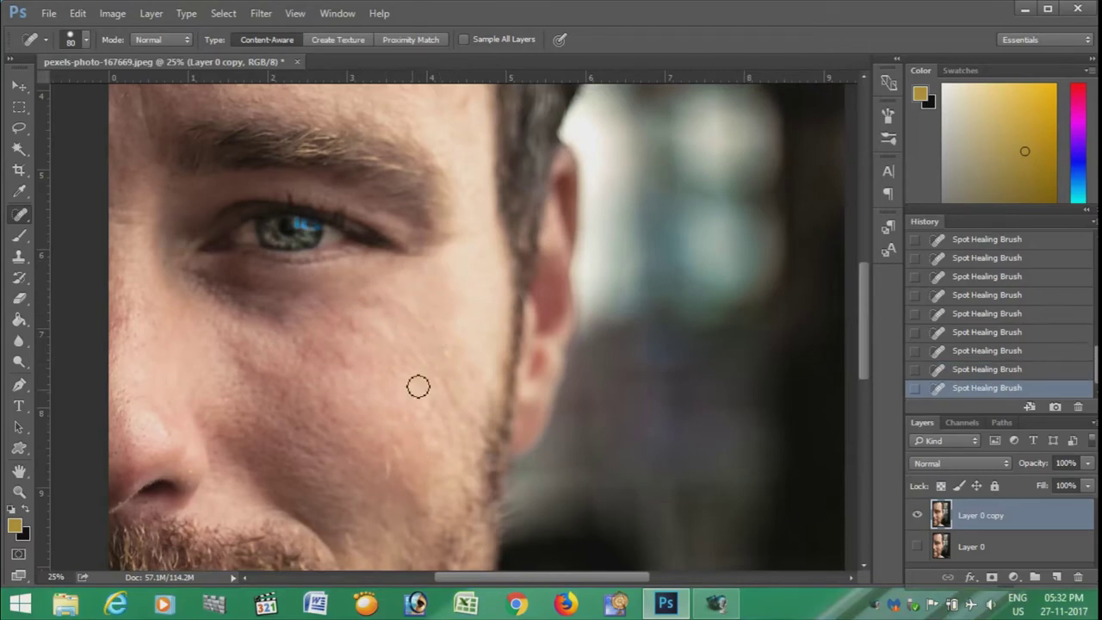
pyautogui.press(']')
pyautogui.press(']')
pyautogui.press(']')
pyautogui.press(']')
pyautogui.press(']')
pyautogui.moveTo(388, 337); pyautogui.dragTo(417, 373)
pyautogui.click(473, 240)
# Heal the forehead wrinkles with the brush reduced to 125 then 100
pyautogui.press('[')
pyautogui.press('[')
pyautogui.scroll(5, 423, 315)
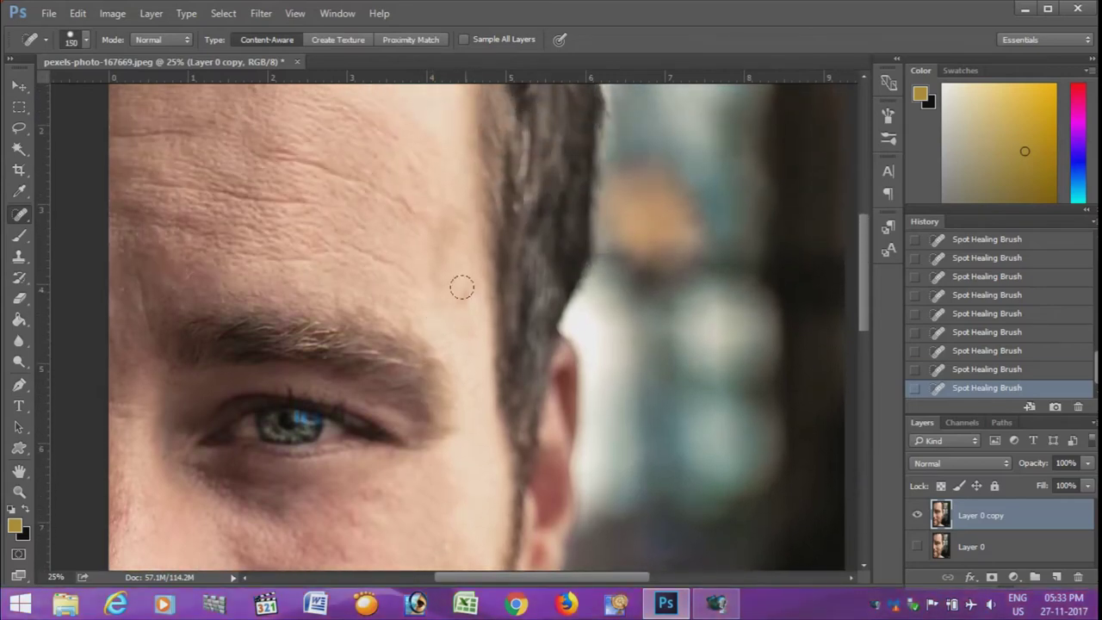
pyautogui.moveTo(471, 284); pyautogui.dragTo(456, 311)
pyautogui.scroll(1, 423, 311)
pyautogui.moveTo(337, 263); pyautogui.dragTo(431, 307)
pyautogui.press('[')
pyautogui.moveTo(317, 280)
pyautogui.mouseDown()
pyautogui.moveTo(352, 293)
pyautogui.moveTo(272, 290)
pyautogui.mouseUp()
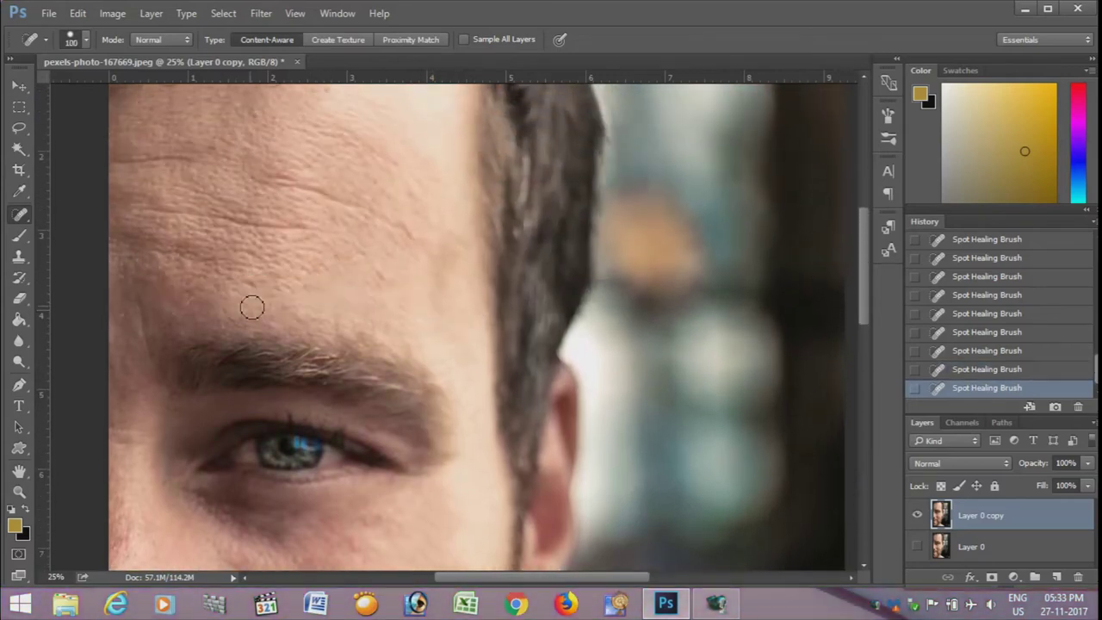
pyautogui.scroll(1, 172, 259)
pyautogui.moveTo(112, 216); pyautogui.dragTo(211, 214)
pyautogui.moveTo(137, 262); pyautogui.dragTo(323, 284)
pyautogui.moveTo(266, 241)
pyautogui.mouseDown()
pyautogui.moveTo(365, 260)
pyautogui.moveTo(426, 306)
pyautogui.mouseUp()
# Heal a wrinkle on the left side of the forehead
pyautogui.scroll(1, 226, 332)
pyautogui.scroll(-2, 145, 383)
pyautogui.moveTo(135, 315); pyautogui.dragTo(153, 389)
pyautogui.scroll(2, 276, 315)
pyautogui.moveTo(146, 318)
pyautogui.mouseDown()
pyautogui.moveTo(129, 316)
pyautogui.moveTo(189, 320)
pyautogui.mouseUp()
# Enlarge the healing brush to 400 and heal five spots across the forehead
pyautogui.press(']')
pyautogui.press(']')
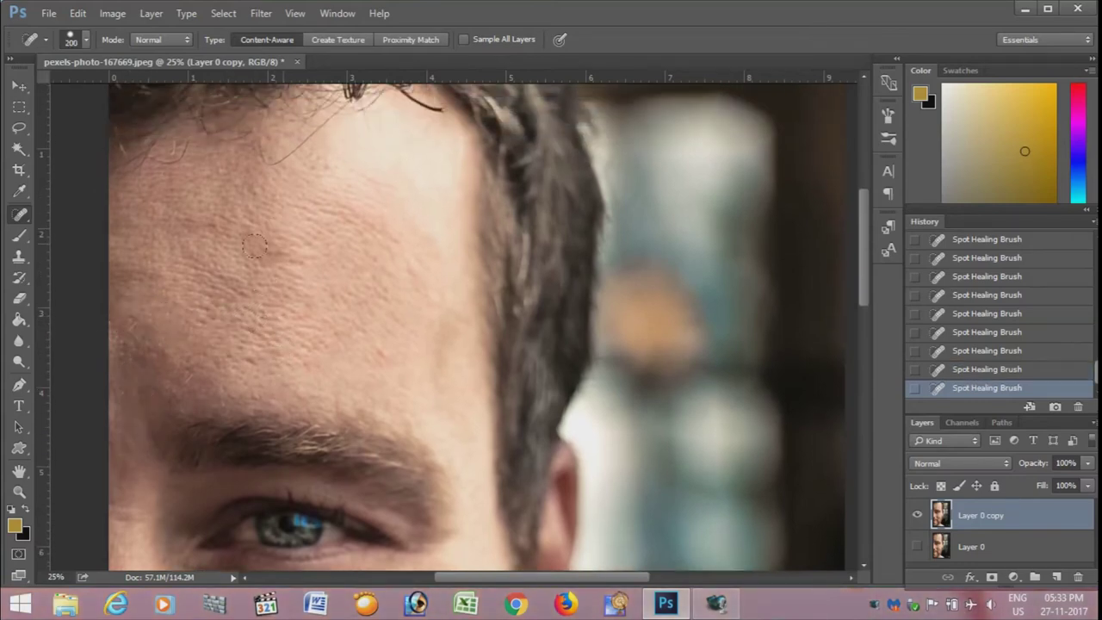
pyautogui.press(']')
pyautogui.press(']')
pyautogui.press(']')
pyautogui.click(219, 292)
pyautogui.click(274, 258)
pyautogui.click(200, 235)
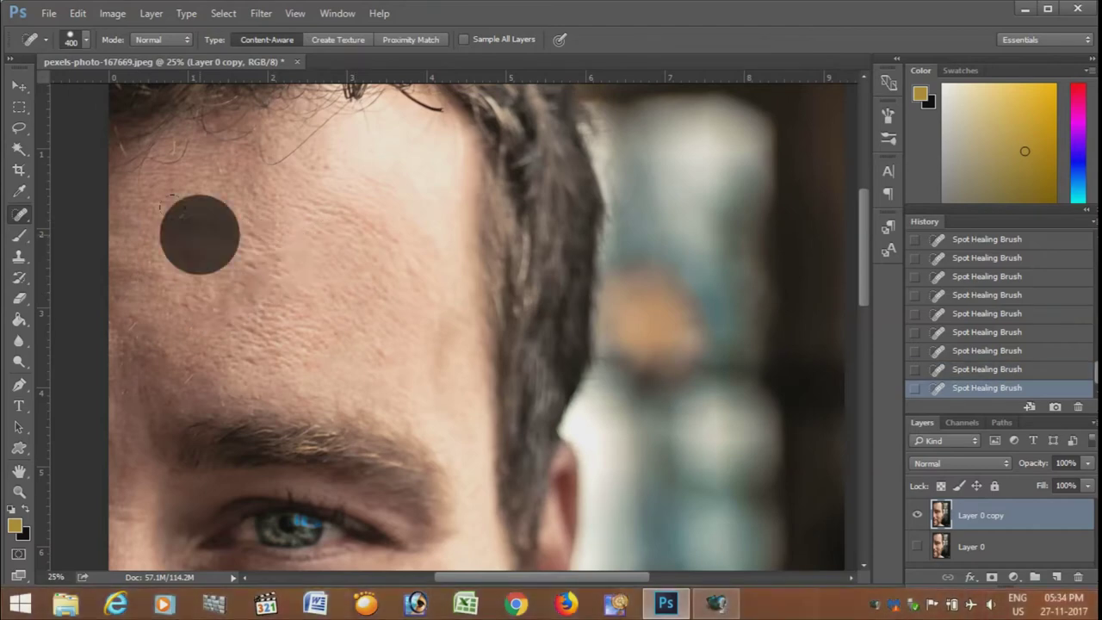
pyautogui.click(141, 275)
pyautogui.click(131, 323)
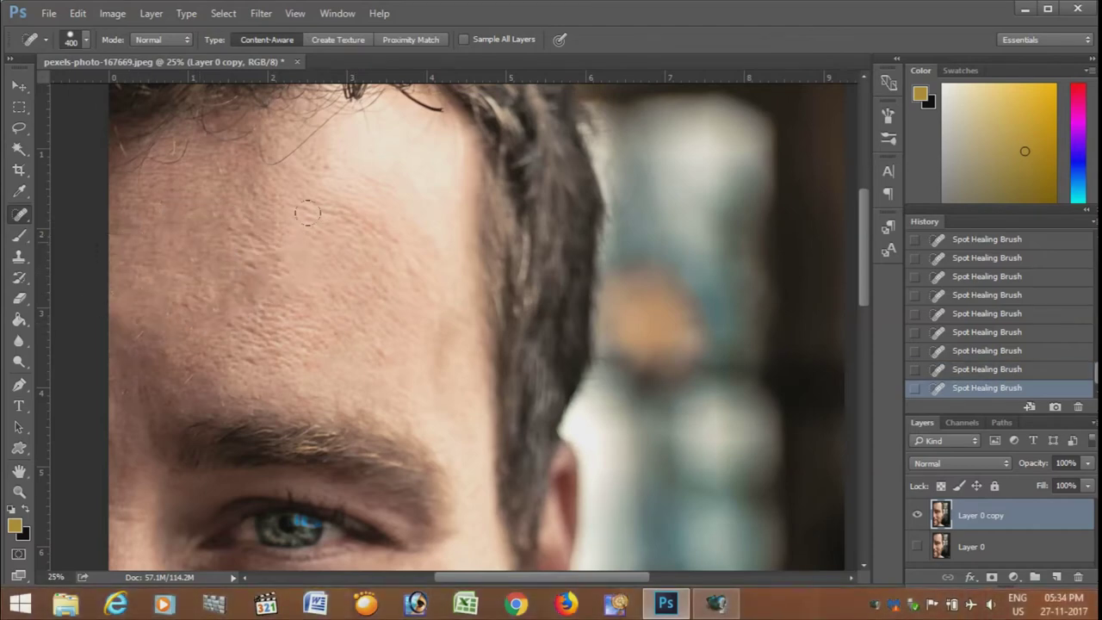
# Heal a last left-forehead spot and forehead wrinkle, then zoom out to the whole face
pyautogui.press('p')
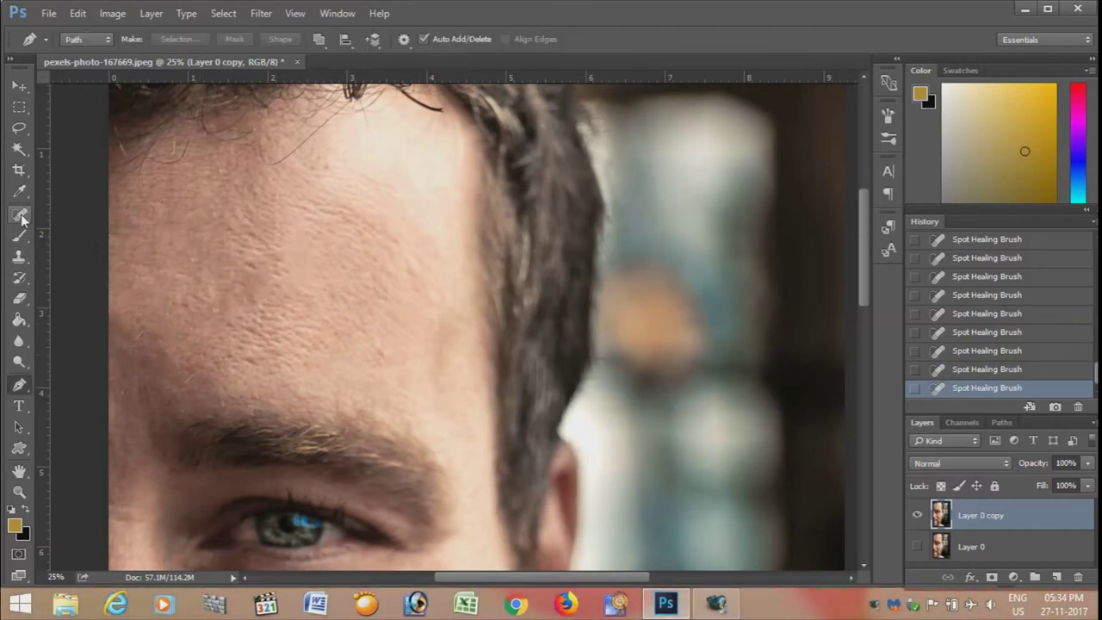
pyautogui.click(20, 215)
pyautogui.click(154, 354)
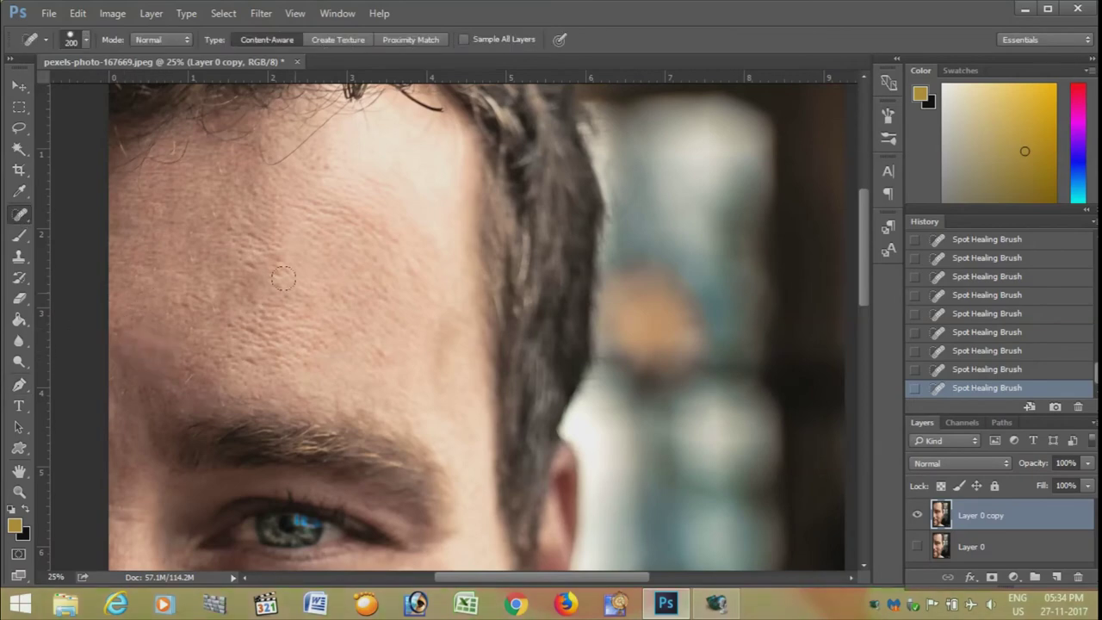
pyautogui.moveTo(310, 215); pyautogui.dragTo(390, 231)
pyautogui.click(19, 492)
pyautogui.moveTo(362, 431)
pyautogui.mouseDown()
pyautogui.moveTo(280, 424)
pyautogui.moveTo(401, 387)
pyautogui.moveTo(474, 405)
pyautogui.moveTo(433, 440)
pyautogui.mouseUp()
# Zoom in on the face and heal wrinkles and spots across the cheek
pyautogui.moveTo(348, 315); pyautogui.dragTo(405, 315)
pyautogui.click(19, 214)
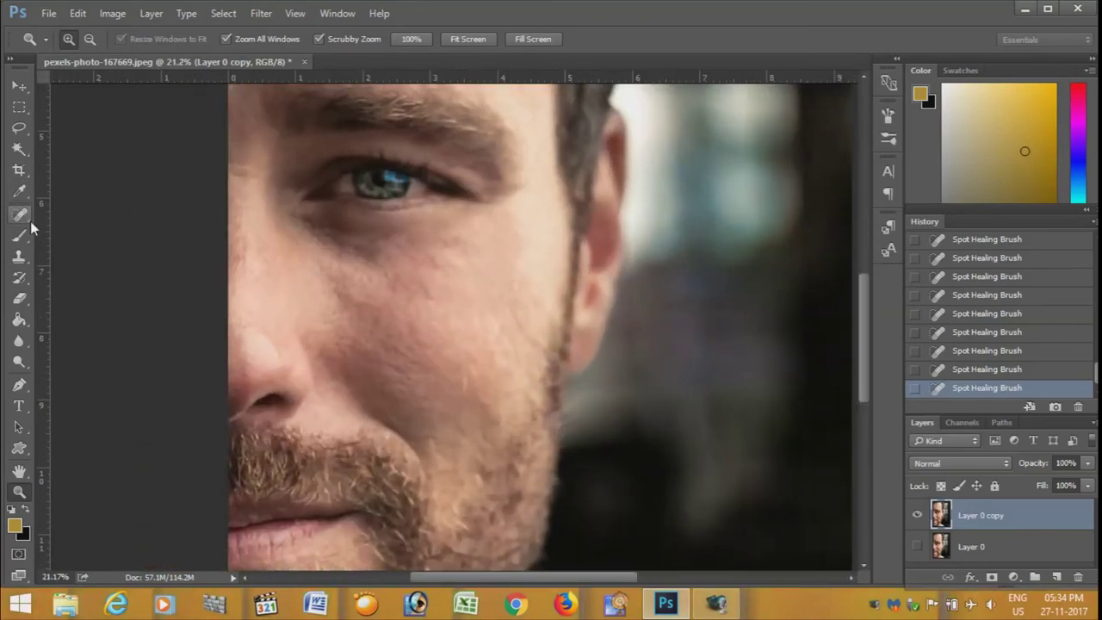
pyautogui.moveTo(381, 387); pyautogui.dragTo(435, 406)
pyautogui.click(418, 289)
pyautogui.click(443, 253)
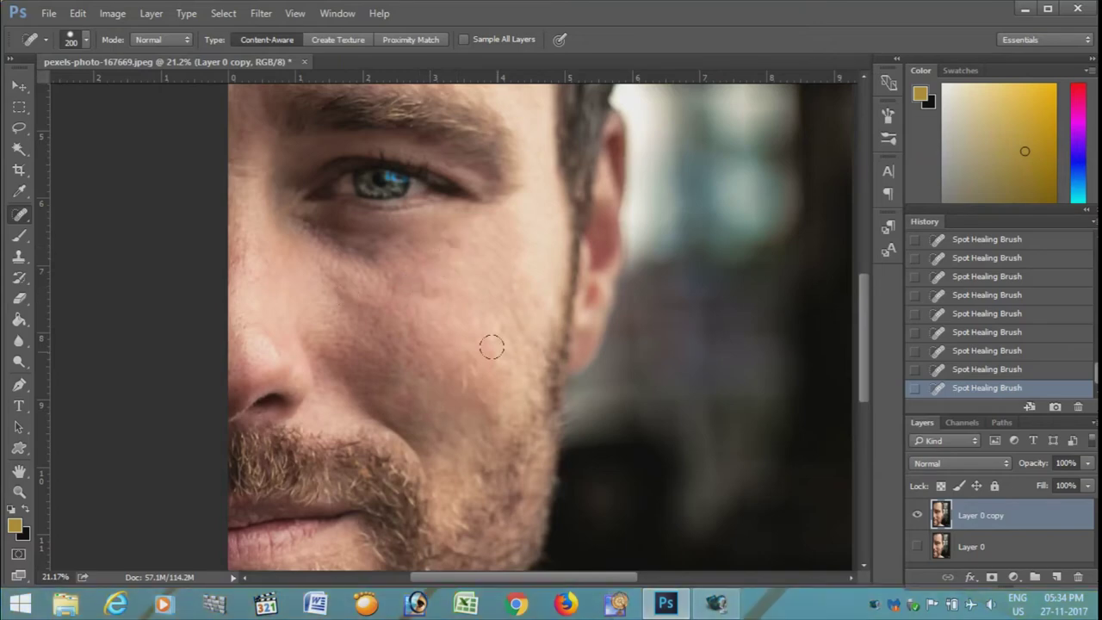
pyautogui.scroll(2, 431, 349)
pyautogui.click(344, 354)
pyautogui.moveTo(349, 365); pyautogui.dragTo(401, 369)
pyautogui.scroll(2, 368, 374)
# Heal the wrinkles down the cheek edge with a 125 brush, zoomed to about 28%
pyautogui.press('[')
pyautogui.press('[')
pyautogui.press('[')
pyautogui.moveTo(241, 331); pyautogui.dragTo(235, 382)
pyautogui.moveTo(238, 297); pyautogui.dragTo(231, 377)
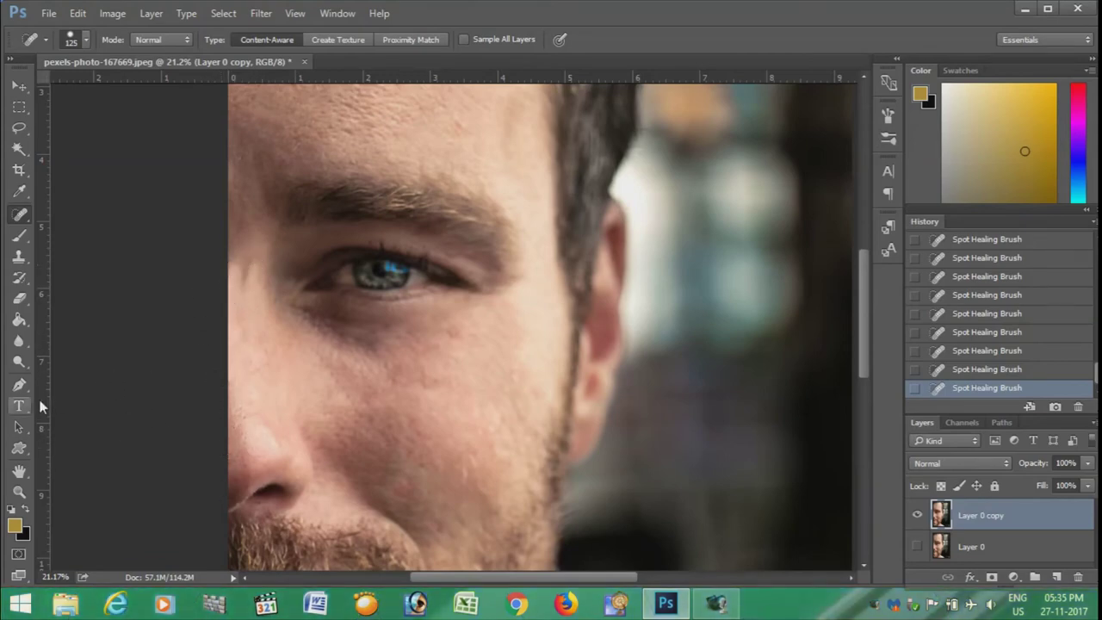
pyautogui.click(20, 491)
pyautogui.moveTo(328, 362)
pyautogui.mouseDown()
pyautogui.moveTo(263, 356)
pyautogui.moveTo(339, 372)
pyautogui.mouseUp()
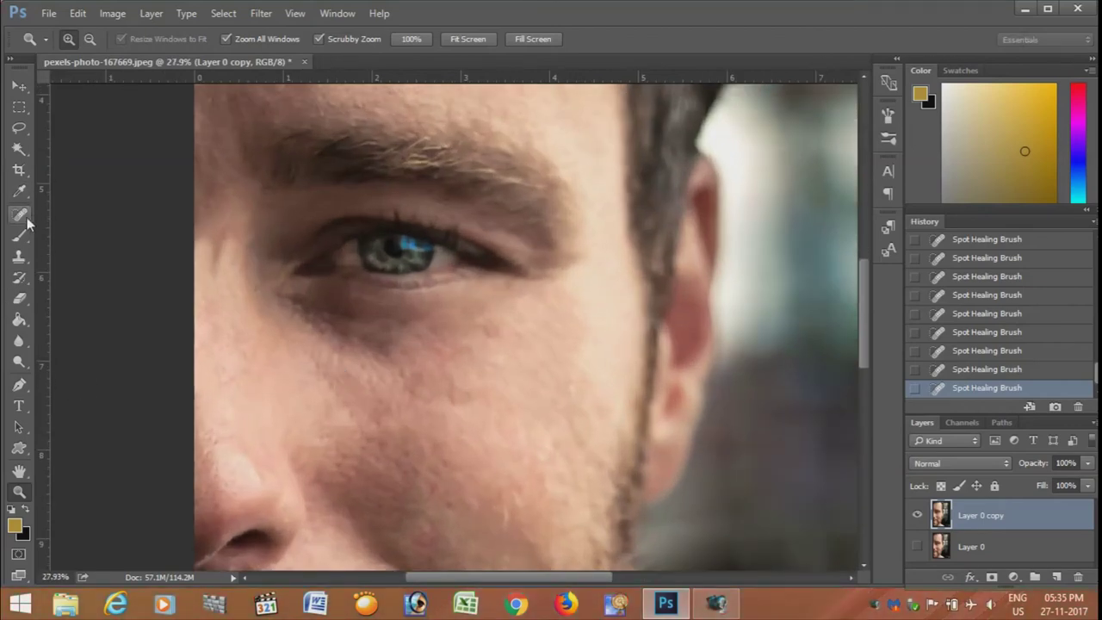
pyautogui.press('j')
pyautogui.moveTo(215, 265); pyautogui.dragTo(215, 218)
# Zoom to about 19% on the face and heal small lines beside the nose
pyautogui.press('z')
pyautogui.moveTo(344, 372); pyautogui.dragTo(257, 373)
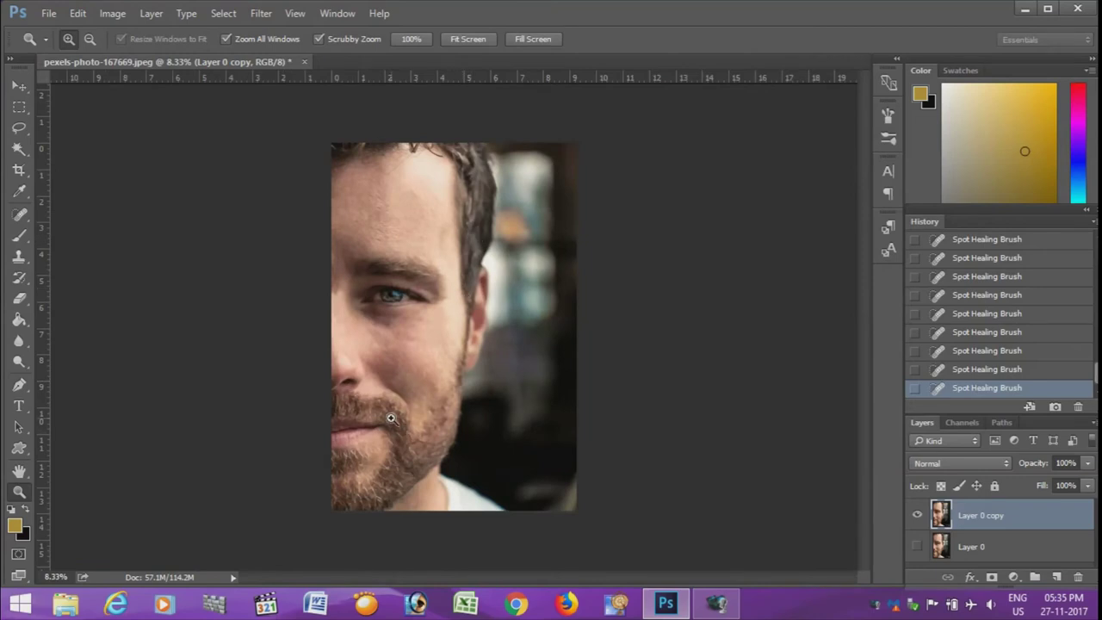
pyautogui.moveTo(382, 411); pyautogui.dragTo(422, 410)
pyautogui.press('j')
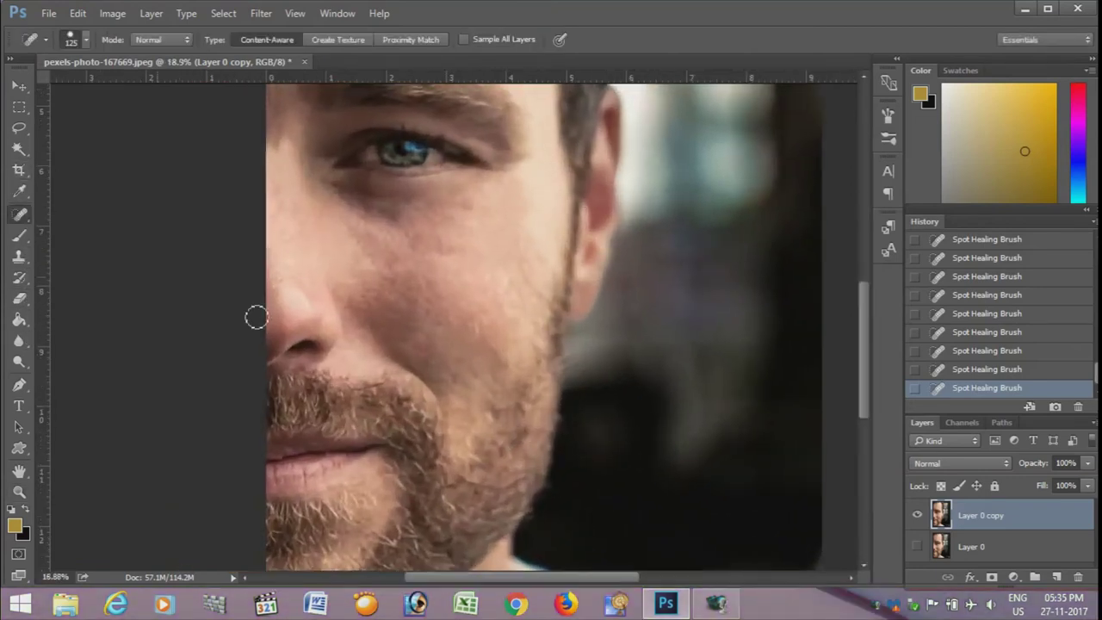
pyautogui.moveTo(341, 348); pyautogui.dragTo(356, 313)
pyautogui.click(382, 337)
# Heal cheek patches and a line near the beard with 300 and 200 brushes, then zoom out slightly
pyautogui.press(']')
pyautogui.press(']')
pyautogui.press(']')
pyautogui.press(']')
pyautogui.press(']')
pyautogui.click(371, 332)
pyautogui.click(385, 340)
pyautogui.press('[')
pyautogui.press('[')
pyautogui.click(383, 347)
pyautogui.moveTo(387, 353)
pyautogui.mouseDown()
pyautogui.moveTo(431, 353)
pyautogui.moveTo(424, 376)
pyautogui.mouseUp()
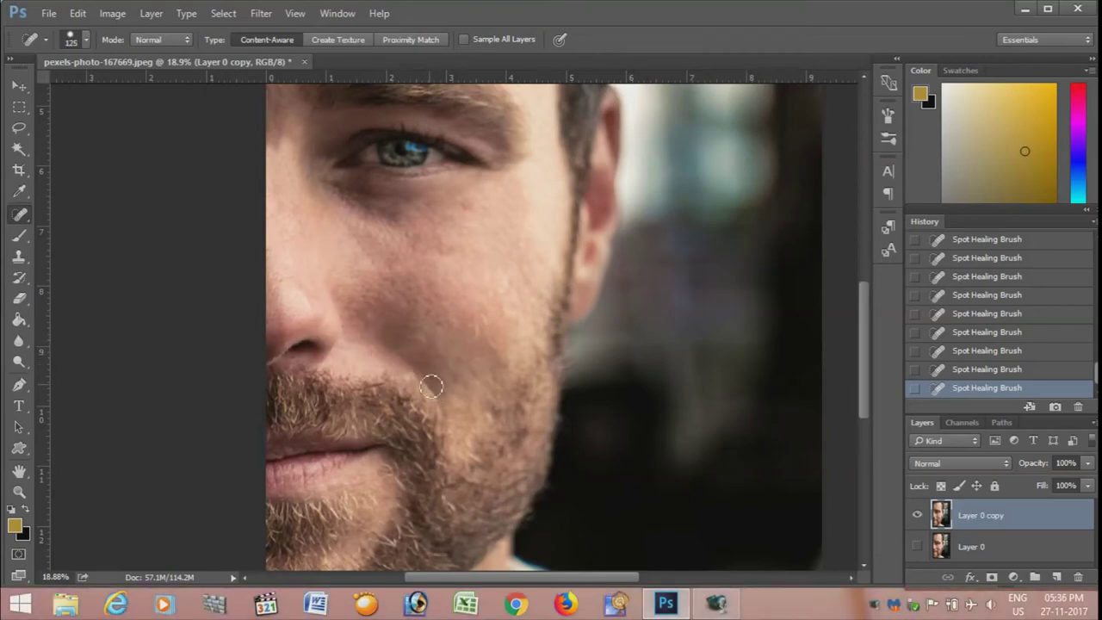
pyautogui.press('z')
pyautogui.moveTo(426, 425)
pyautogui.mouseDown()
pyautogui.moveTo(357, 423)
pyautogui.moveTo(341, 441)
pyautogui.moveTo(410, 455)
pyautogui.moveTo(527, 258)
pyautogui.mouseUp()
pyautogui.scroll(10, 526, 258)
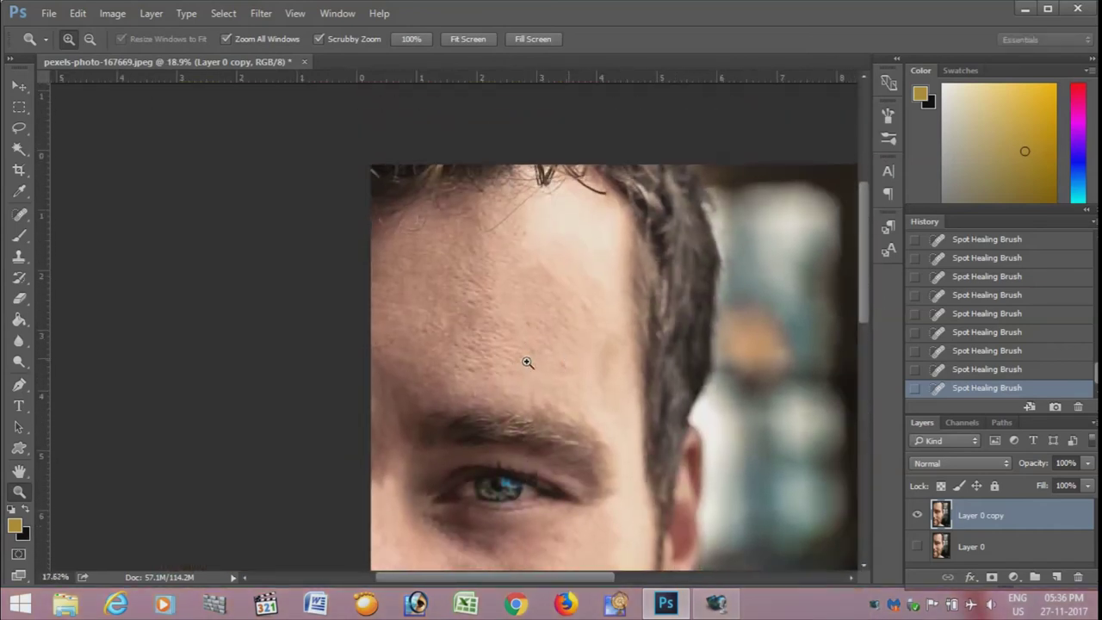
# Show Layer 0 and toggle Layer 0 copy on and off to compare, ending with both visible
pyautogui.moveTo(527, 363); pyautogui.dragTo(489, 353)
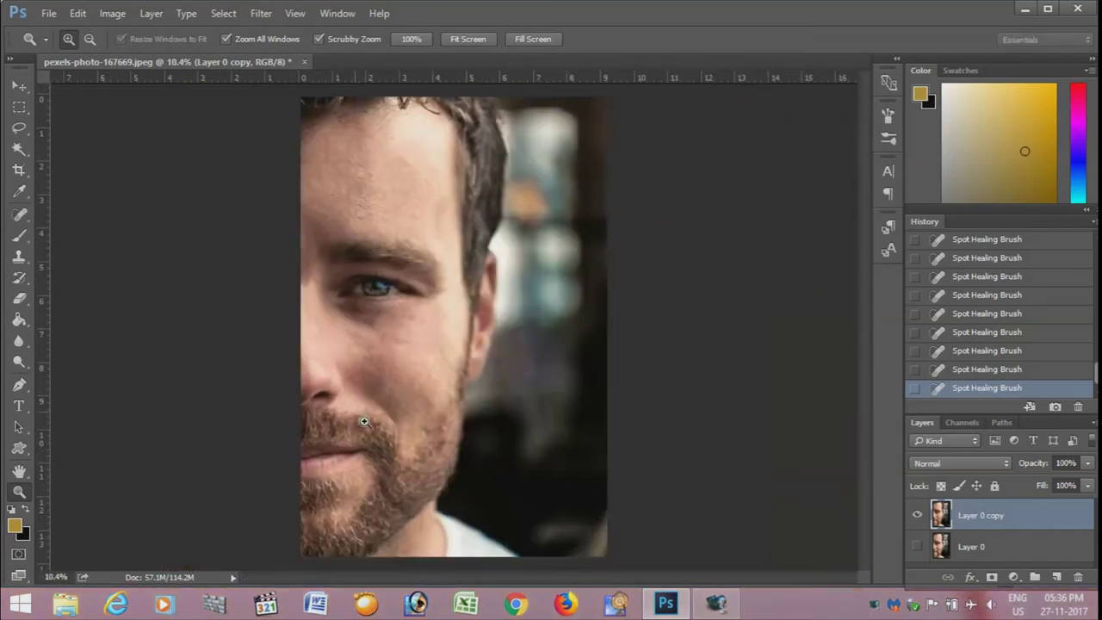
pyautogui.click(917, 551)
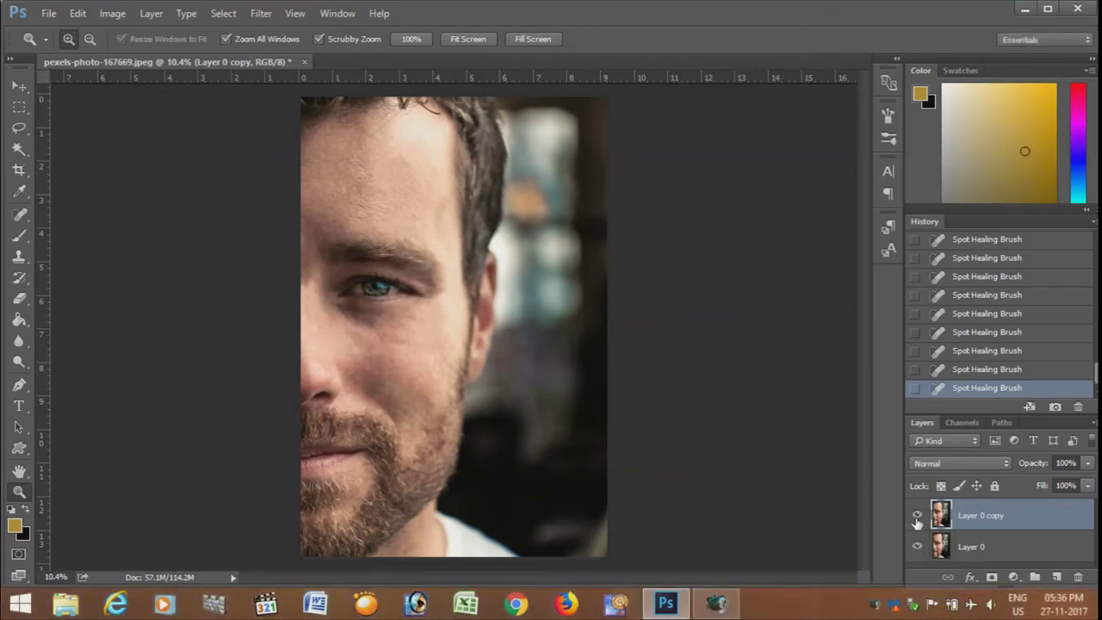
pyautogui.click(917, 516)
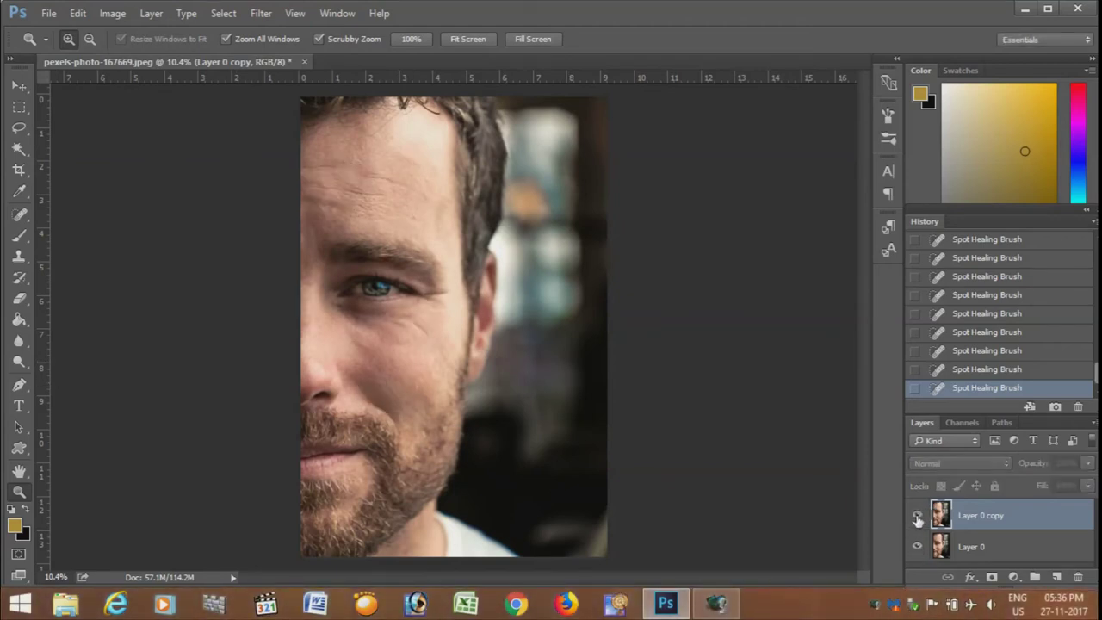
pyautogui.click(917, 517)
pyautogui.click(917, 516)
pyautogui.click(917, 517)
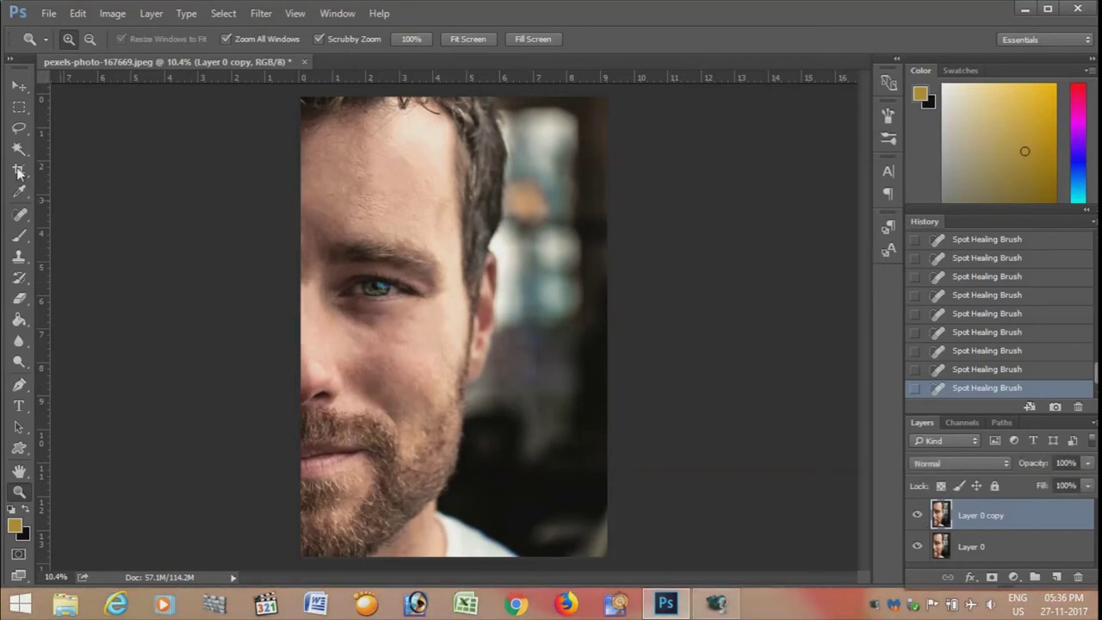
# Save the retouched portrait to the Desktop as pexels-photo-167669.psd, accepting the compatibility option
pyautogui.click(49, 16)
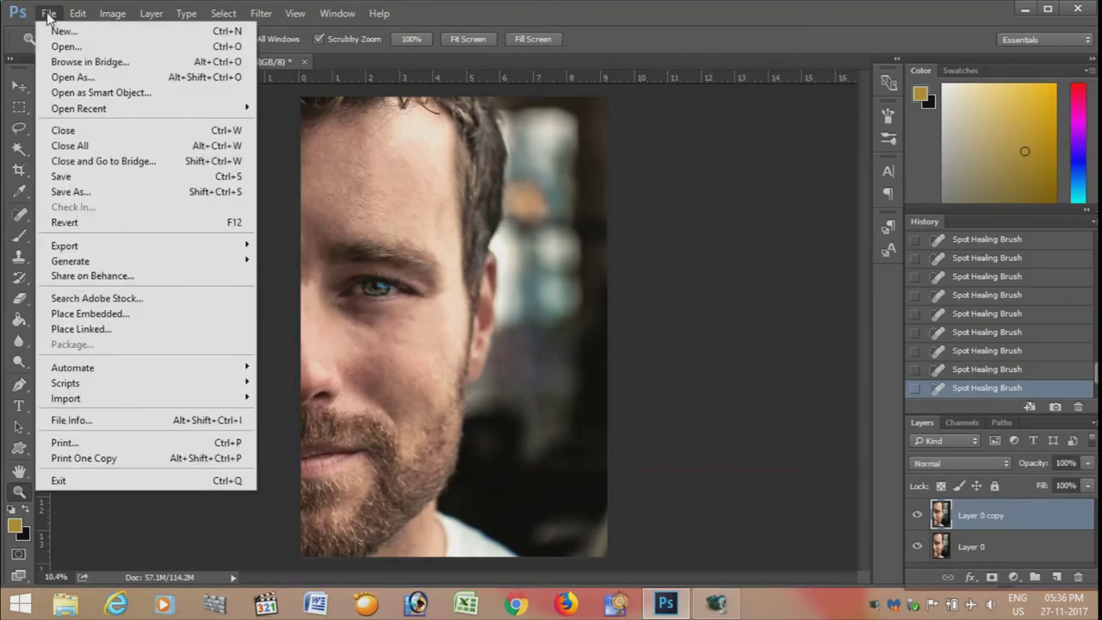
pyautogui.click(87, 193)
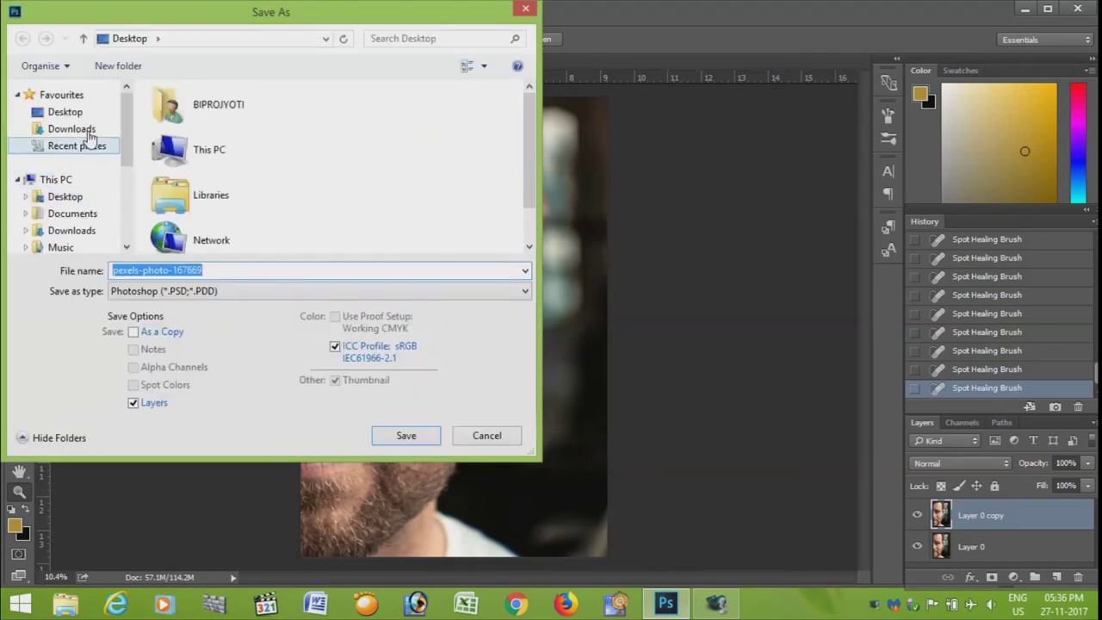
pyautogui.click(66, 112)
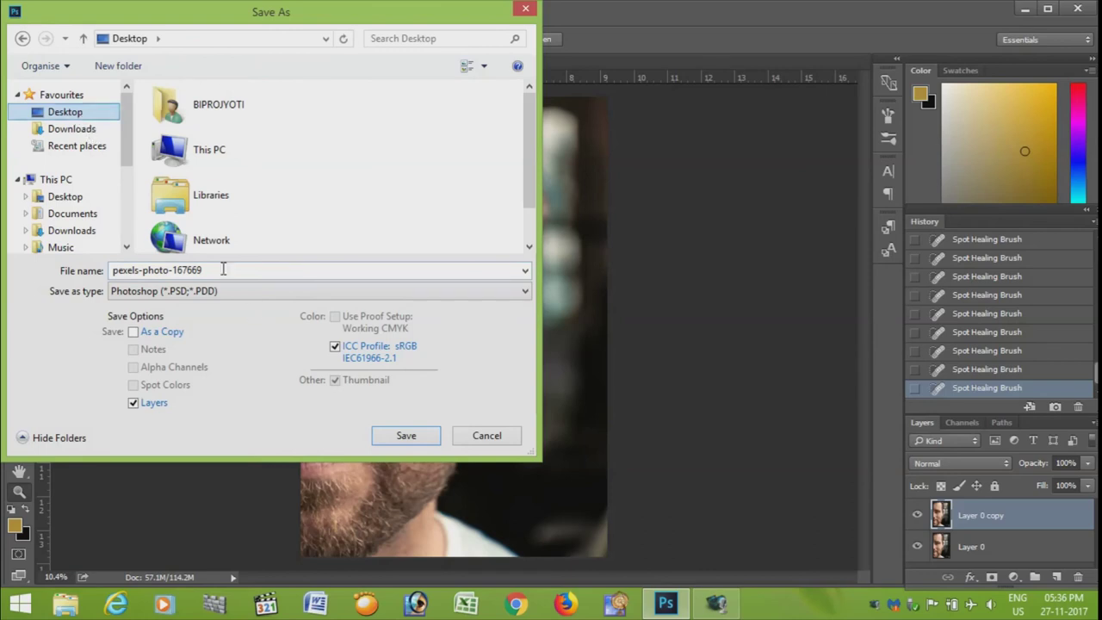
pyautogui.click(408, 436)
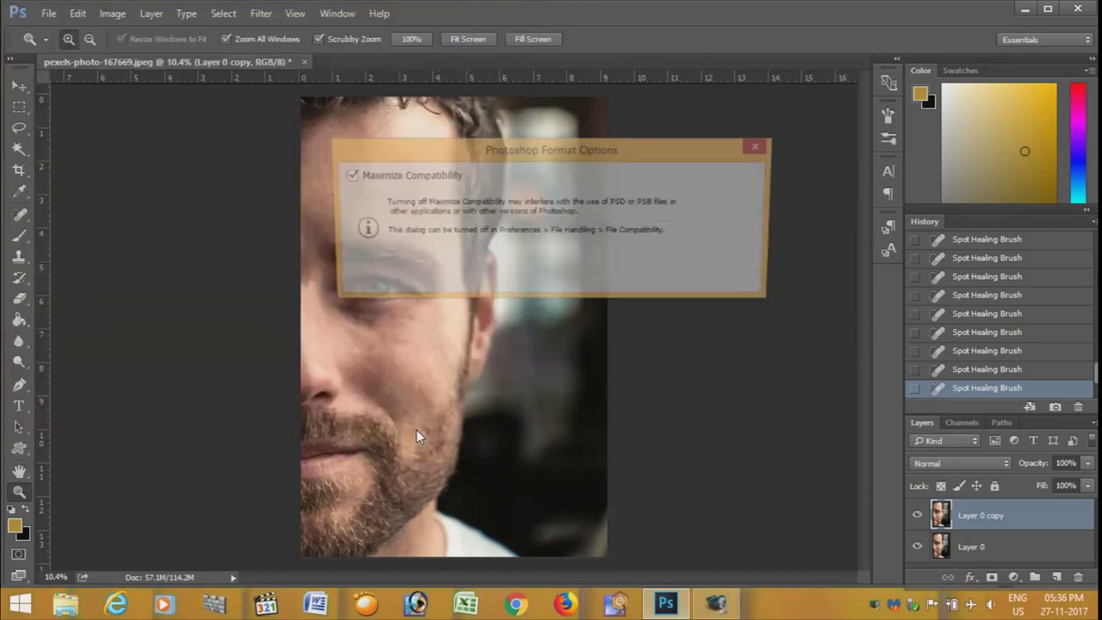
pyautogui.click(737, 181)
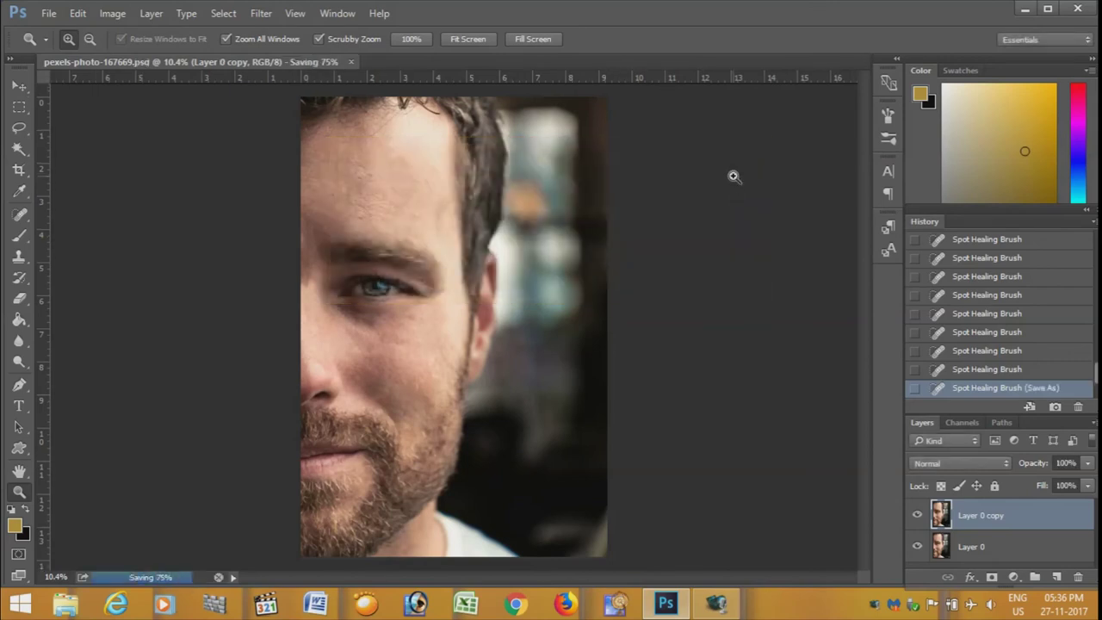
# Save a PNG copy named pexels-photo-167669 to the Desktop with Smallest / Slow compression
pyautogui.click(49, 14)
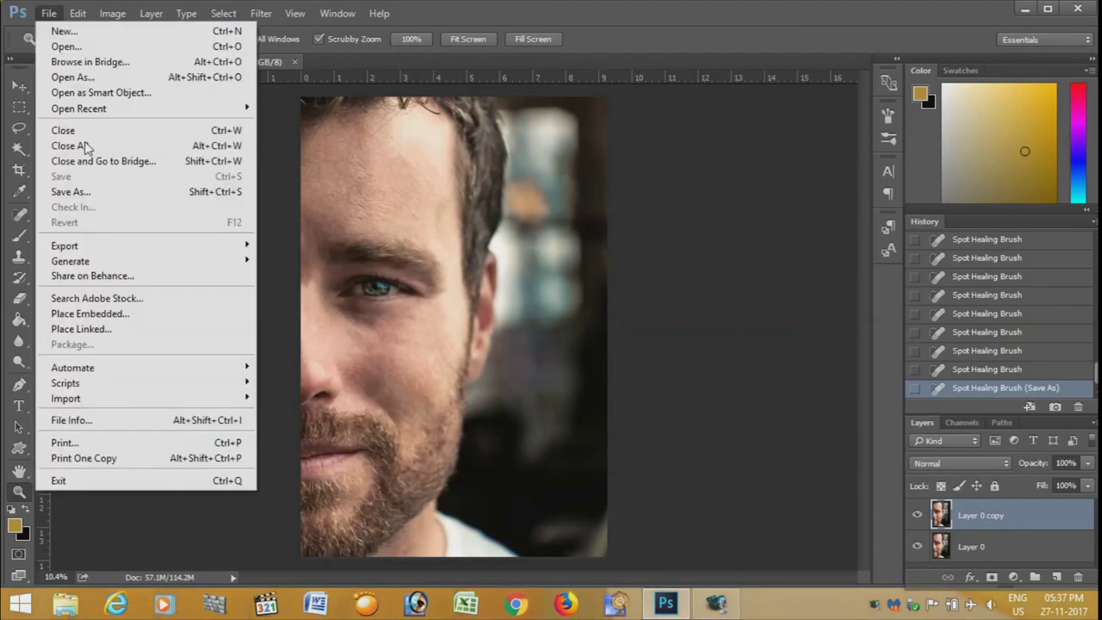
pyautogui.click(89, 192)
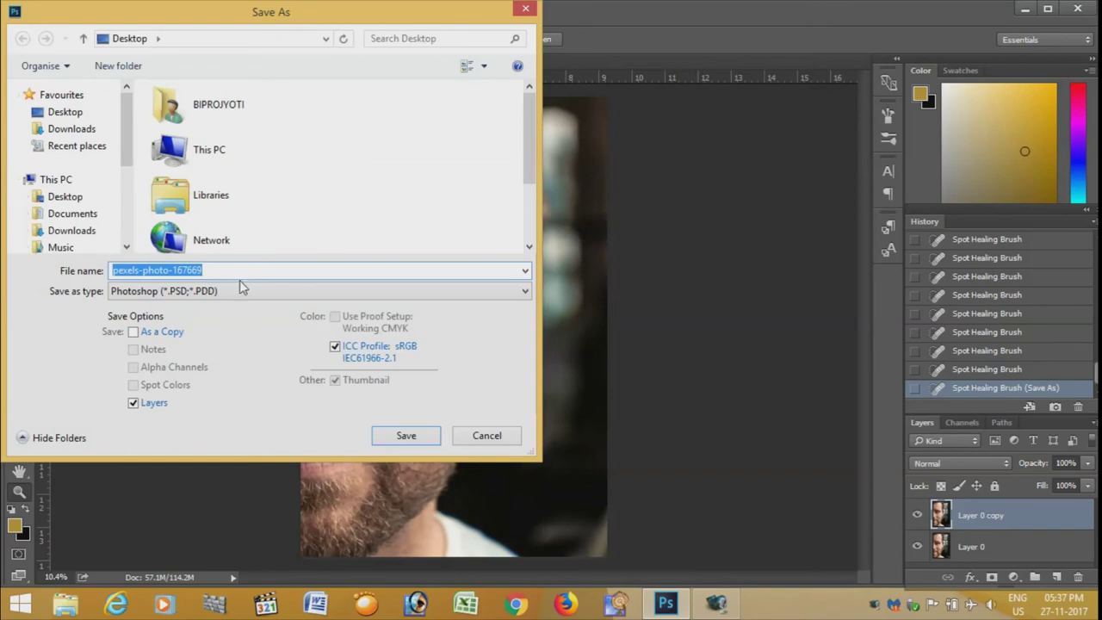
pyautogui.click(218, 293)
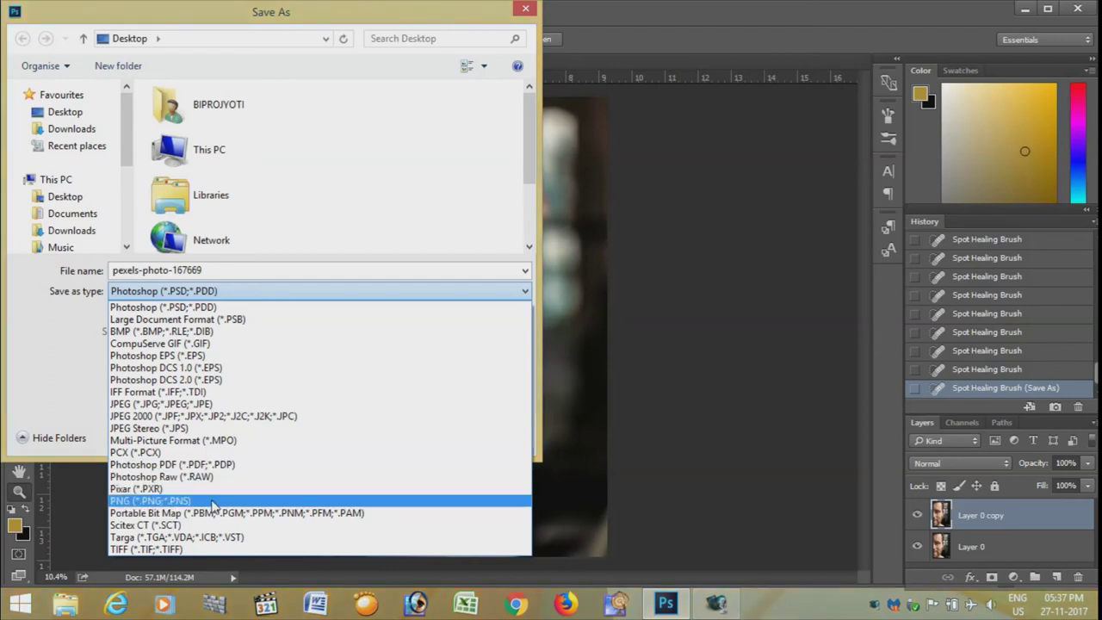
pyautogui.click(163, 501)
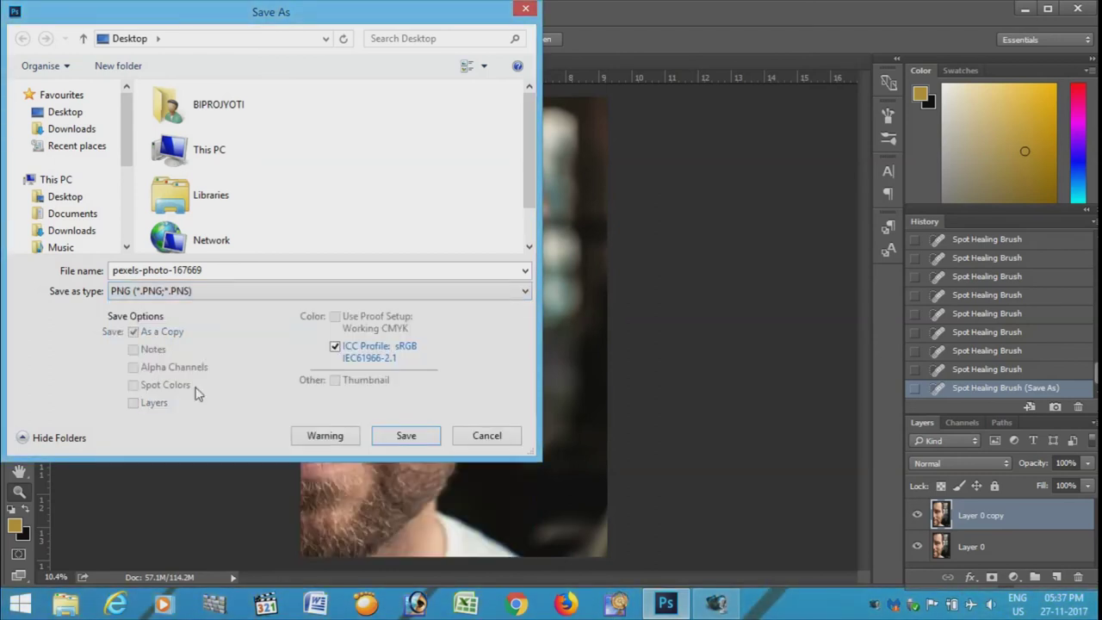
pyautogui.click(406, 437)
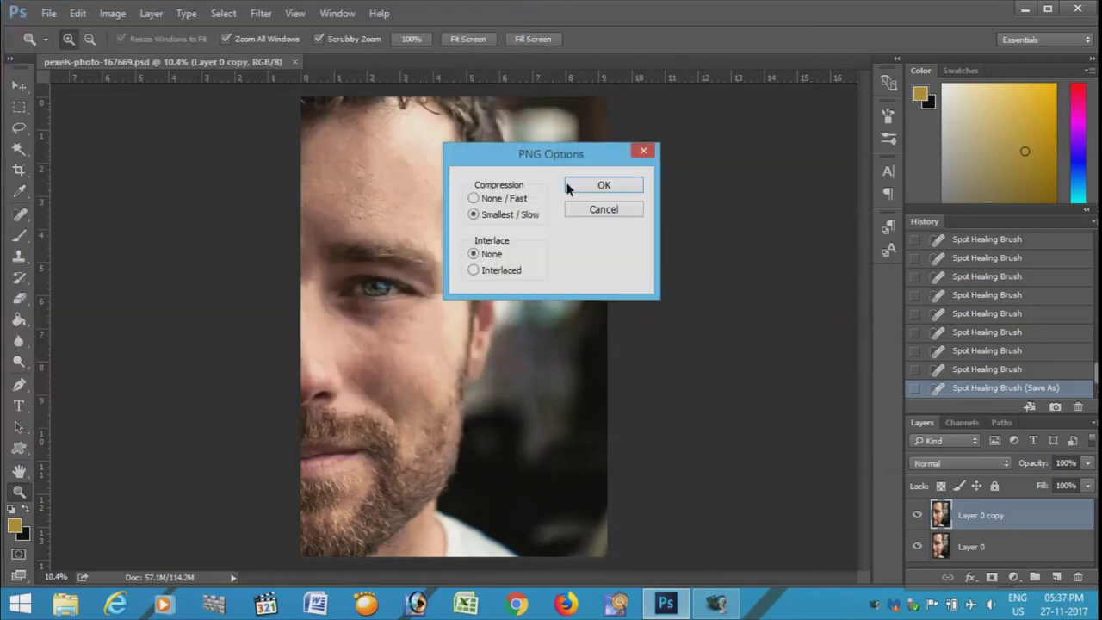
pyautogui.click(585, 188)
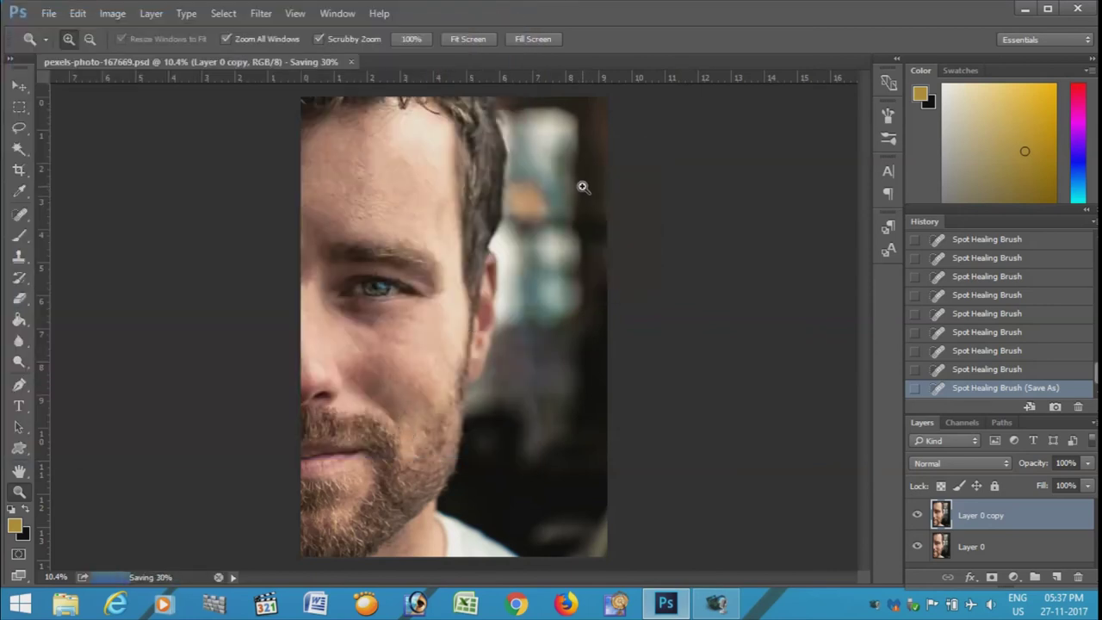